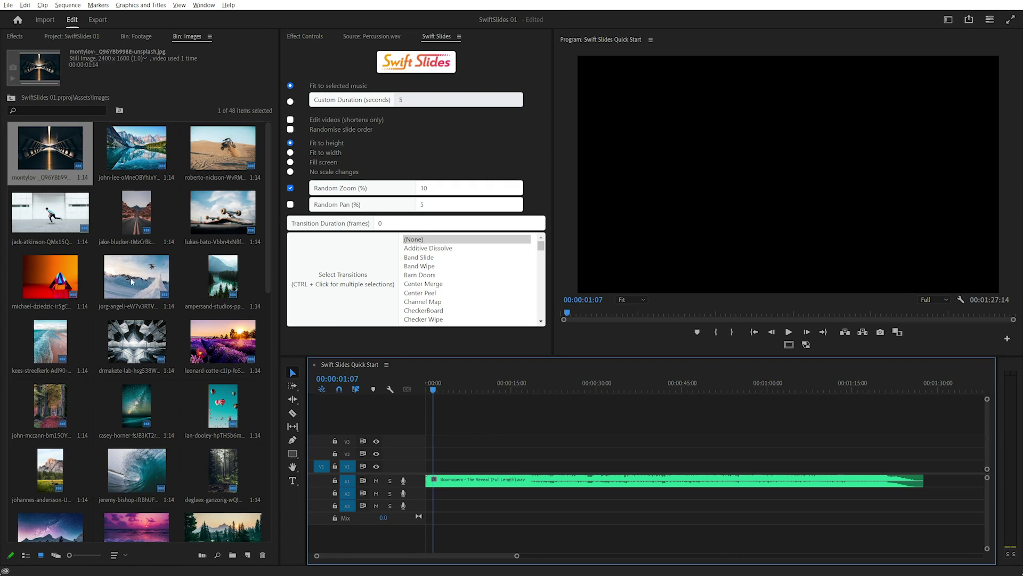
Move the snowy ski photo up to fifth place and the ampersand image further down the bin order
click(122, 278)
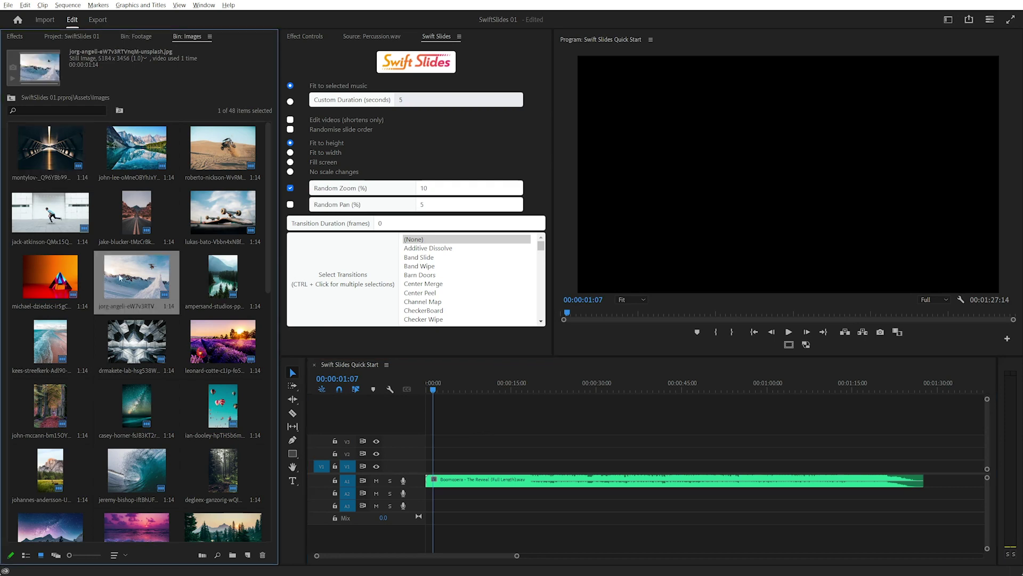
drag(133, 284, 120, 227)
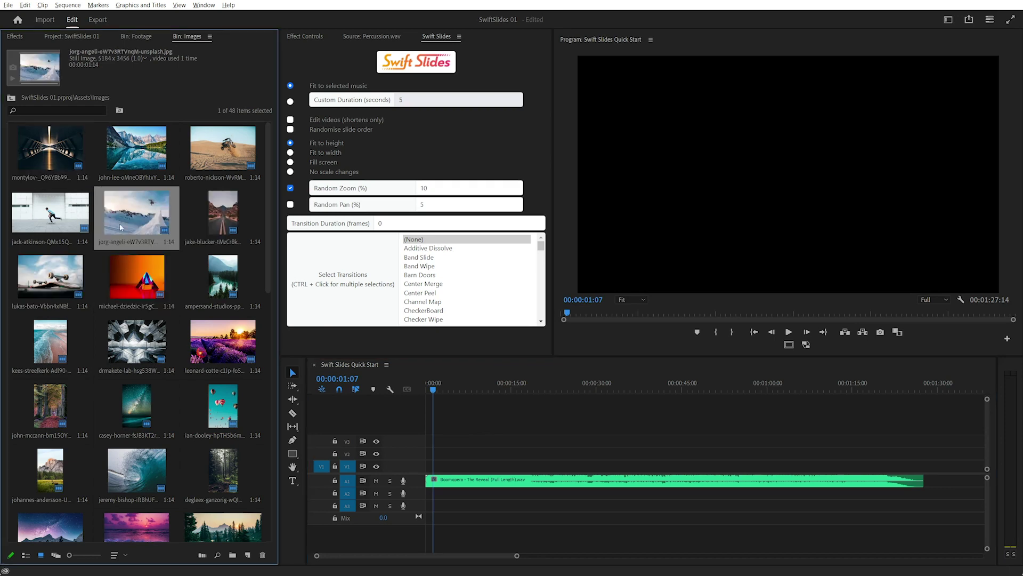
drag(217, 300, 136, 344)
click(53, 164)
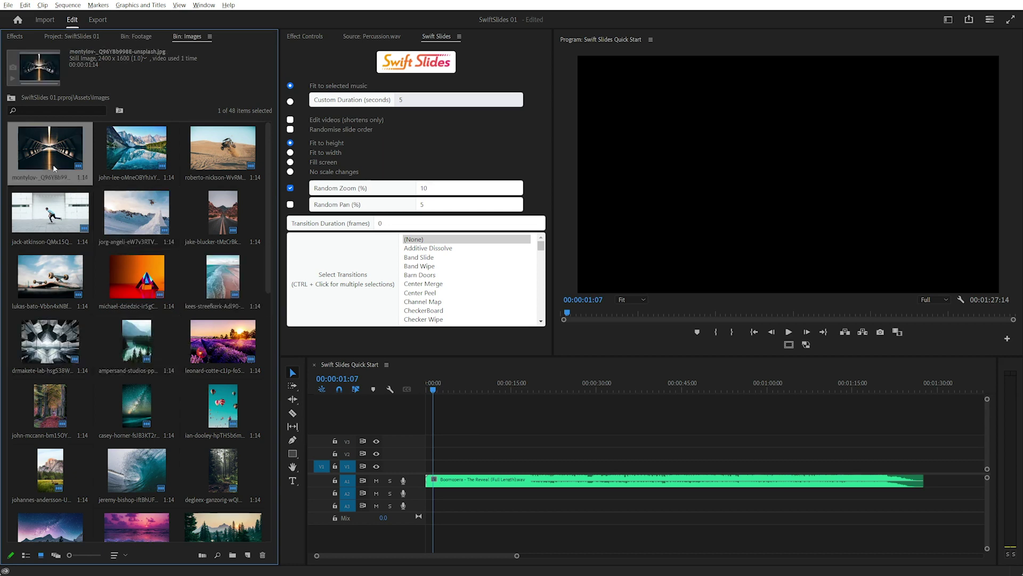
Place all 48 bin images on V1 and select them together with the A1 music clip
key(ctrl+a)
drag(53, 164, 441, 464)
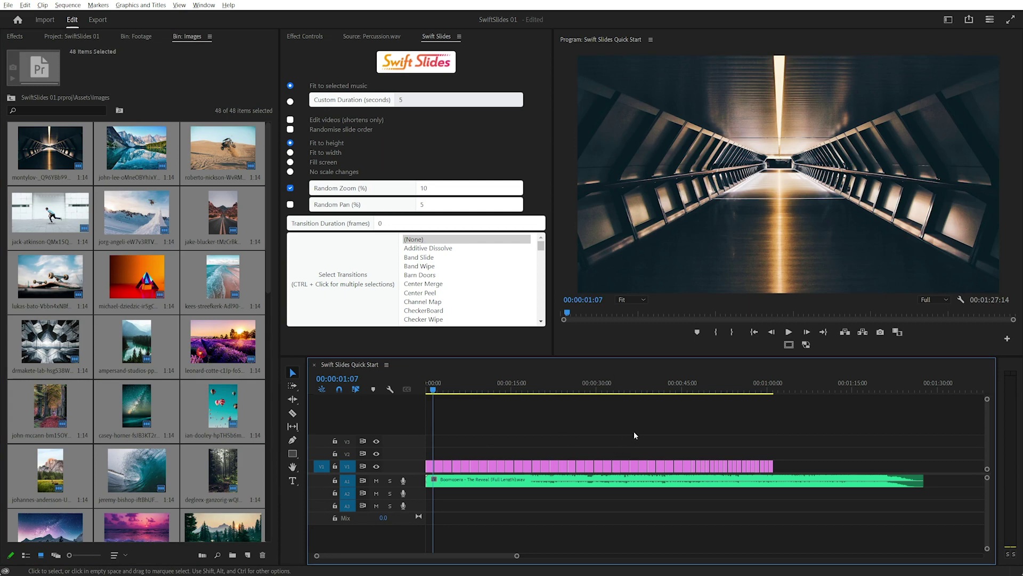
drag(913, 423, 394, 530)
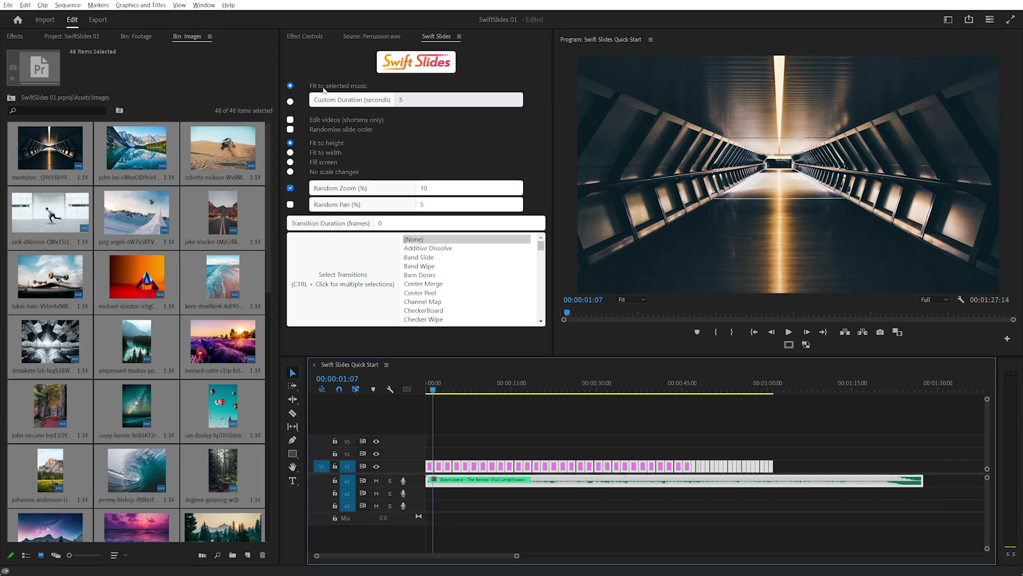
Keep Swift Slides on Fit to selected music and set the scaling to Fill screen
click(291, 101)
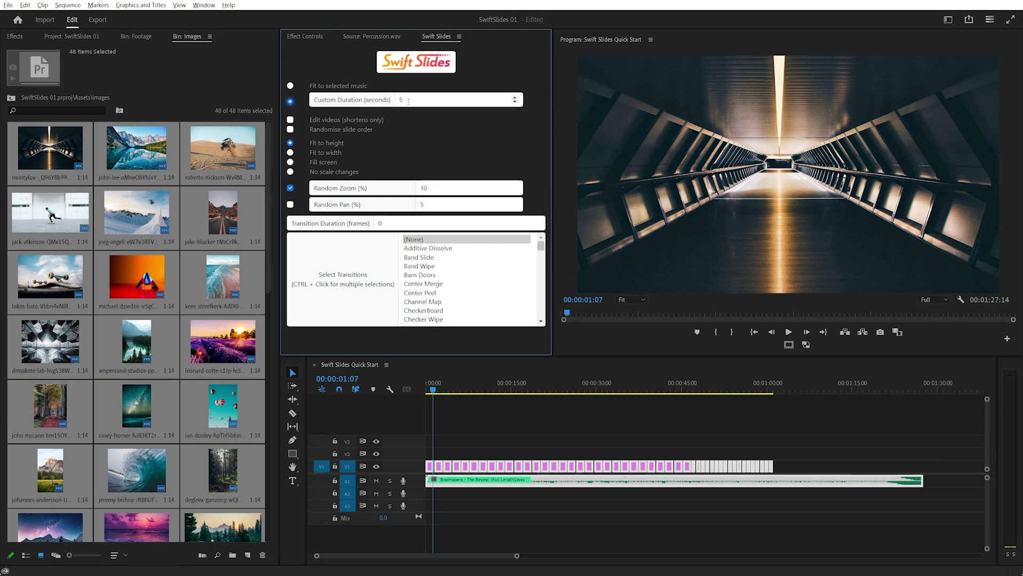
click(290, 86)
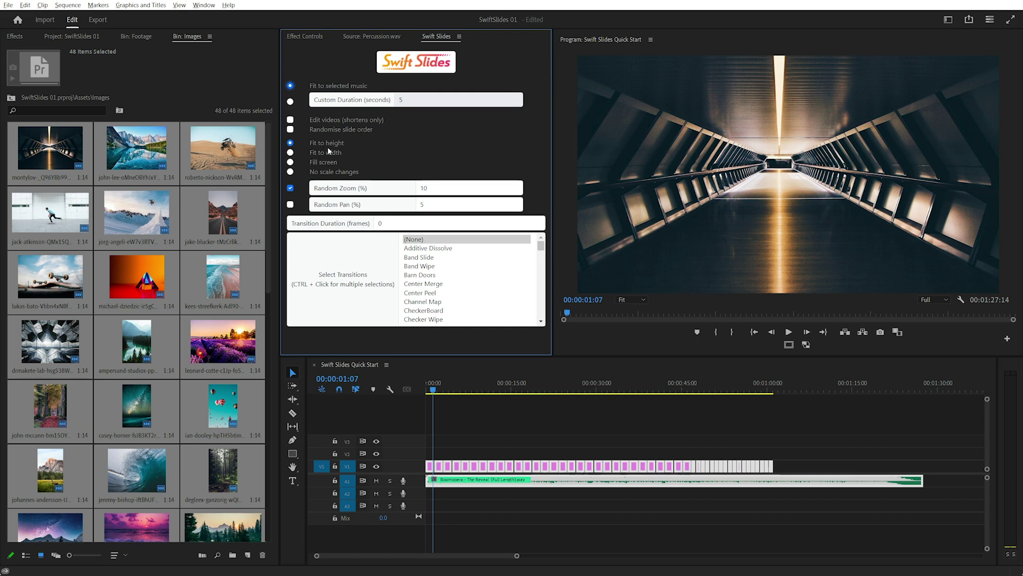
click(291, 163)
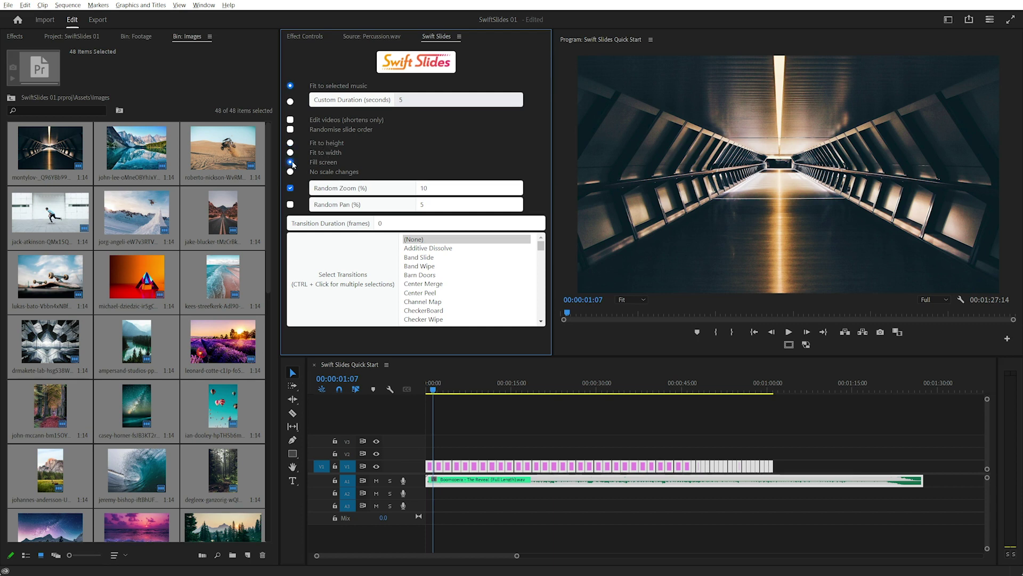
Build the Swift Slides slideshow with 1.82-second slides spanning the music, and confirm the alert
click(408, 65)
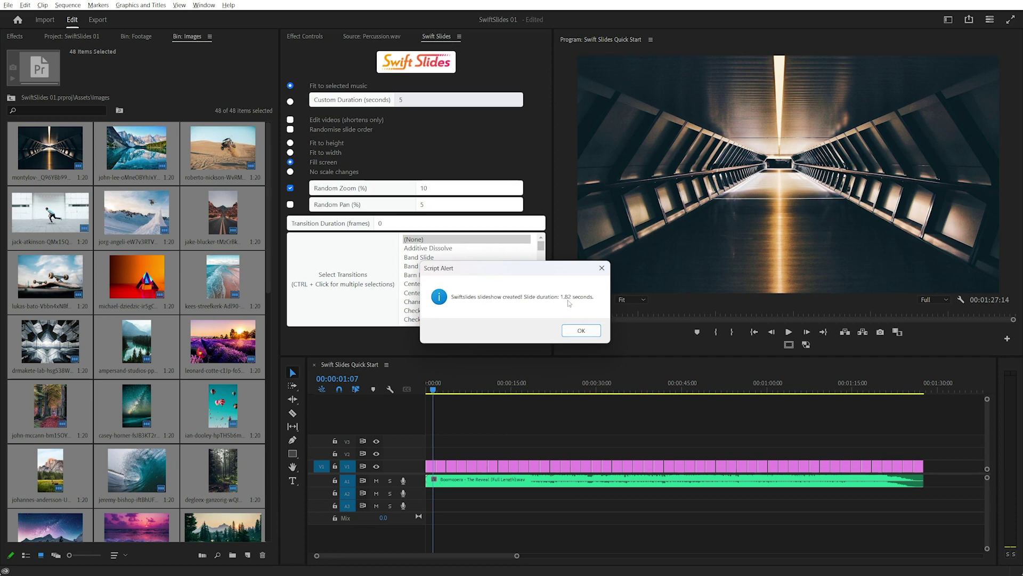
click(581, 331)
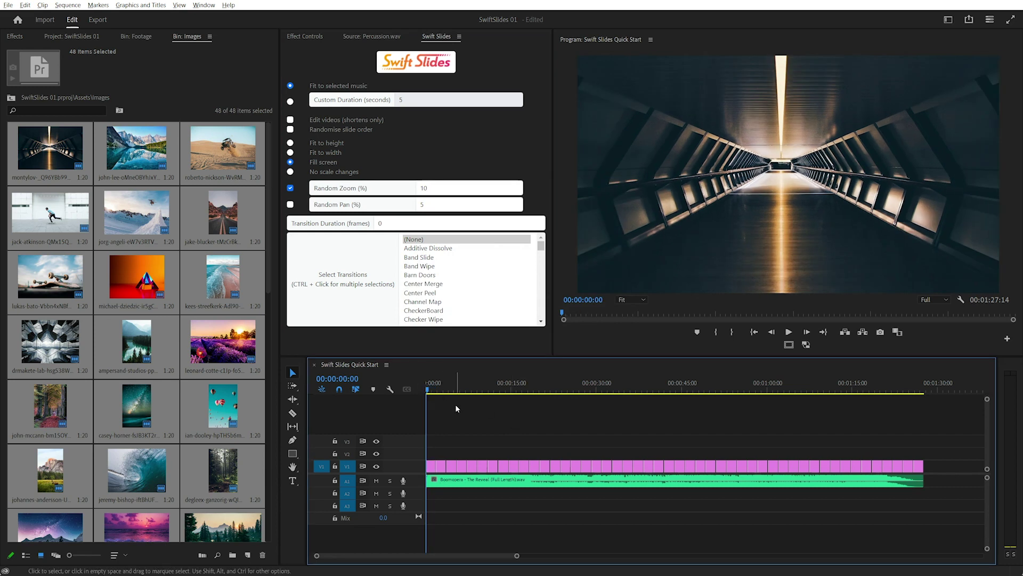
Play the opening seconds of the slideshow, then stop playback
key(space)
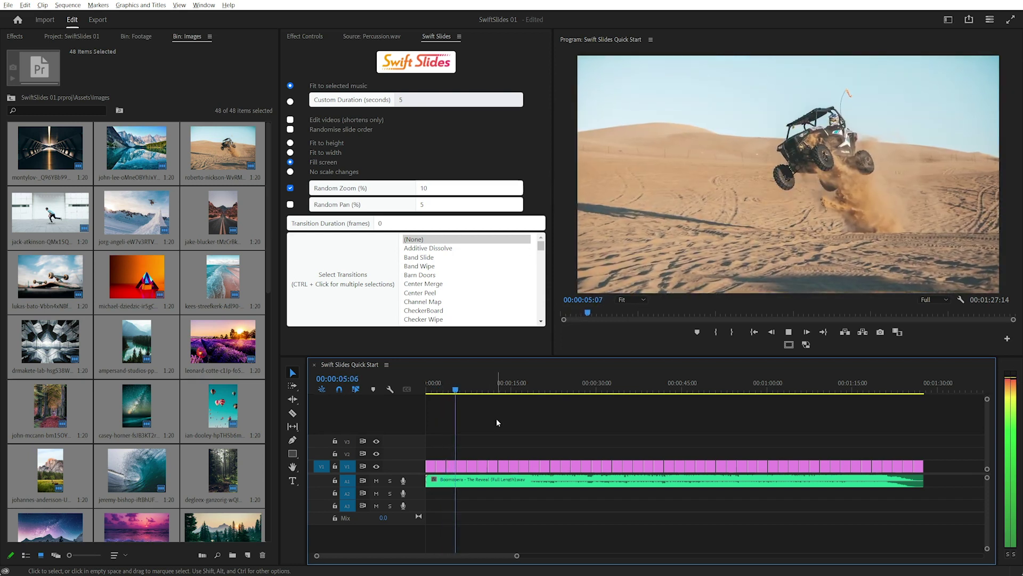
key(space)
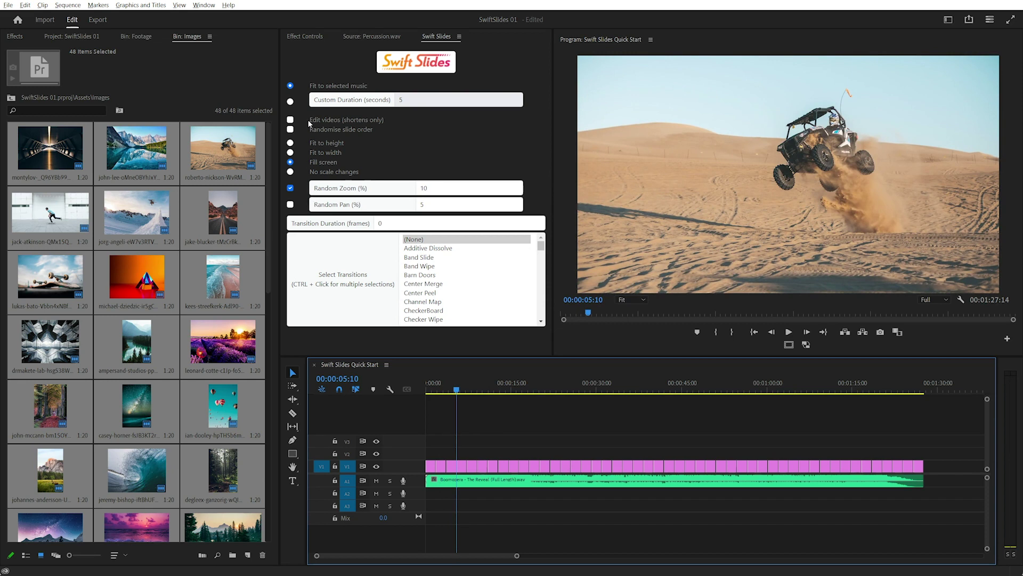
Set Swift Slides to Fit to height, randomise slide order, random pan 3% and random zoom 30%
click(290, 144)
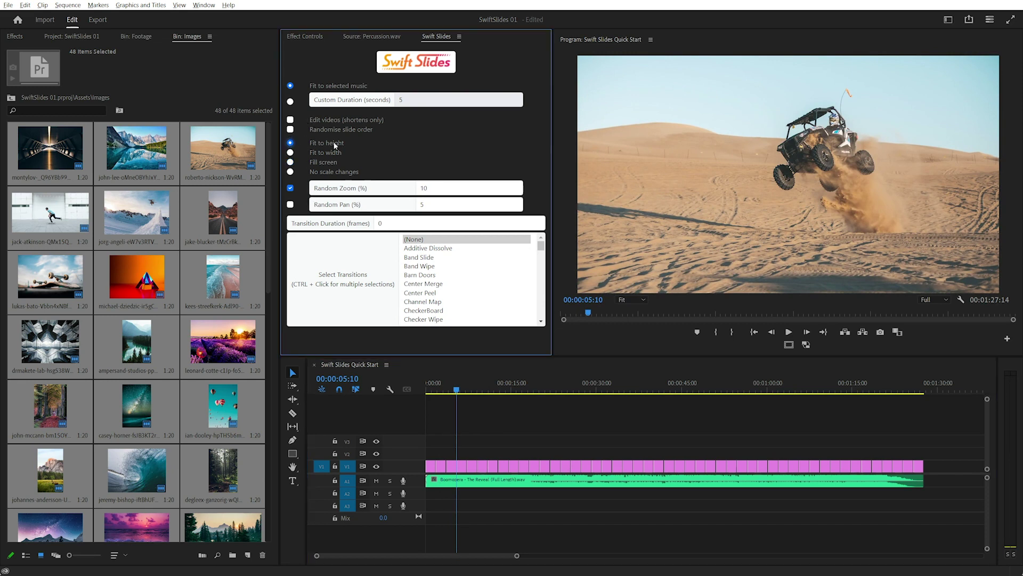
click(325, 128)
click(290, 204)
click(417, 207)
text(3)
click(435, 185)
text(30)
Set 10-frame transitions using Additive Dissolve and Band Slide
click(391, 223)
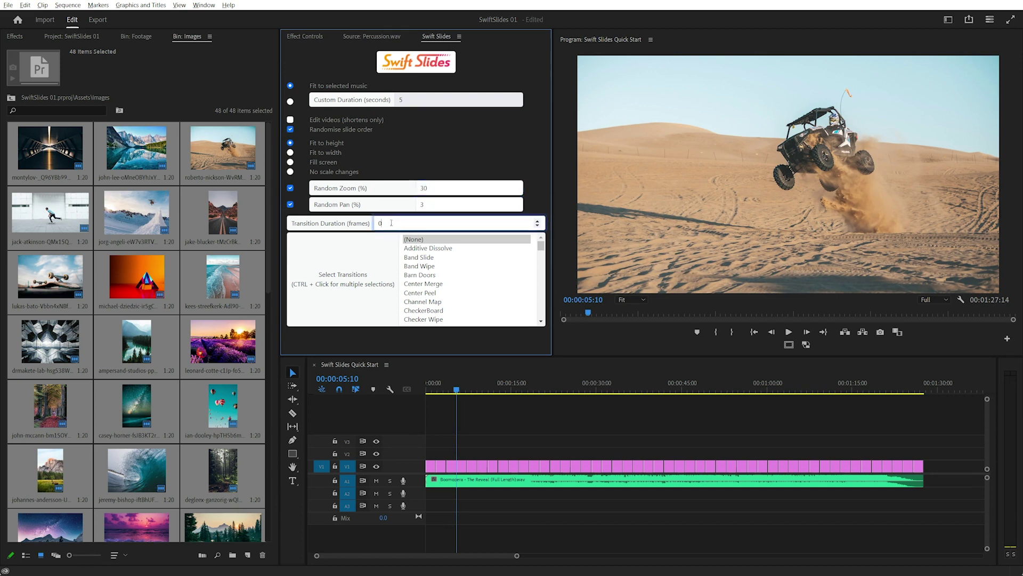
double_click(380, 223)
click(438, 248)
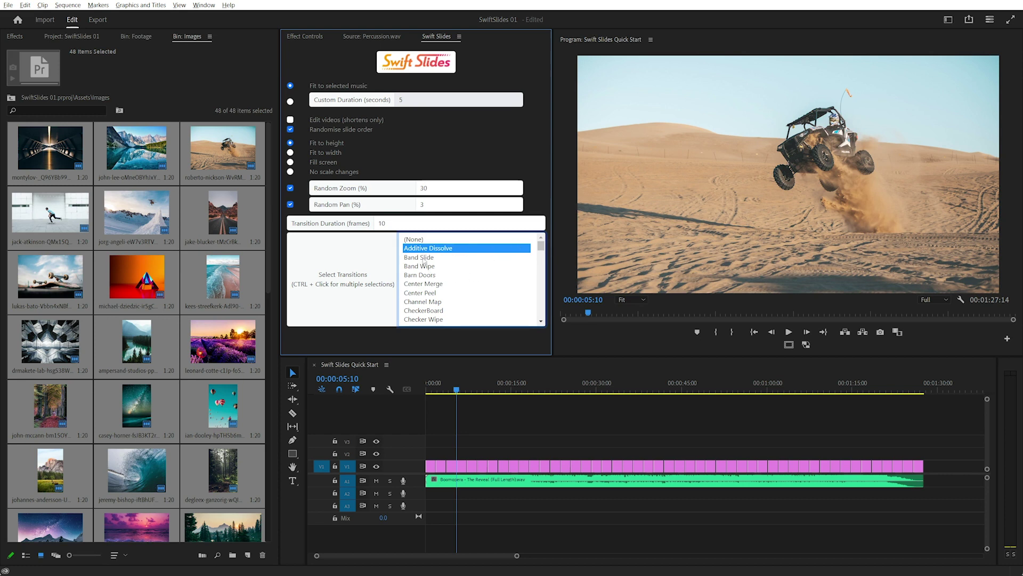
drag(541, 247, 541, 260)
click(435, 257)
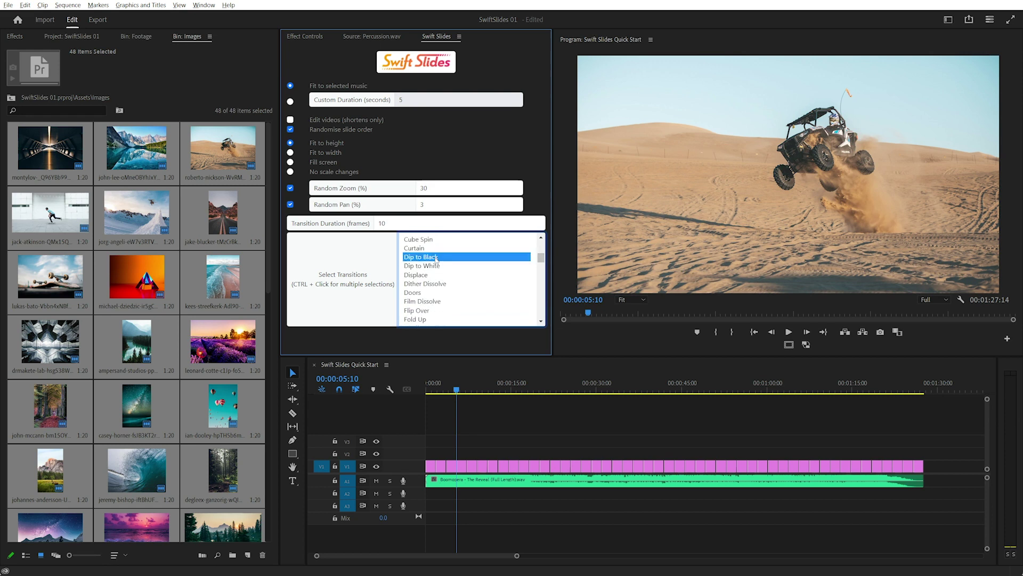
scroll(464, 298, up, 5)
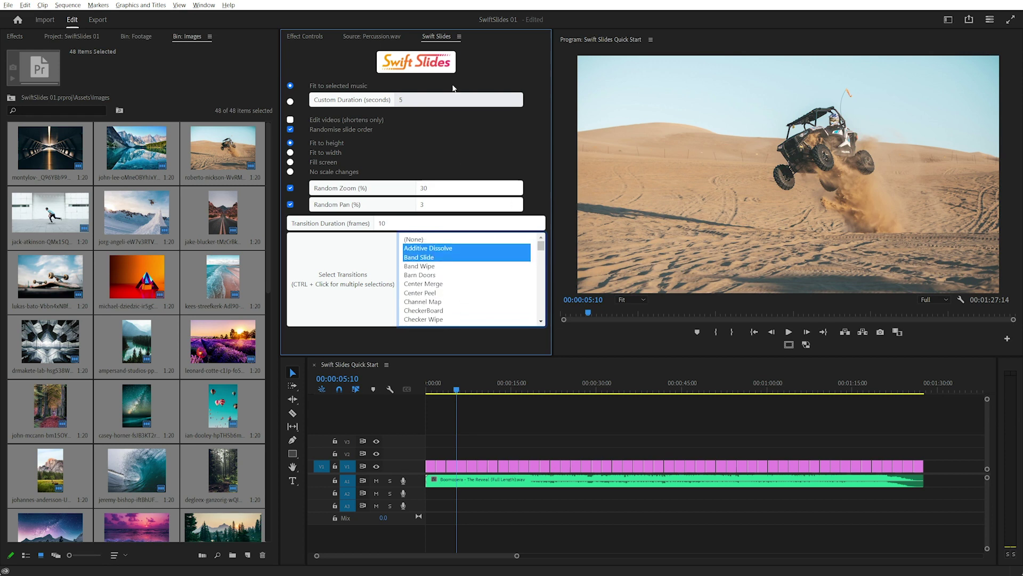
Select all V1 slides and the A1 music, then regenerate the slideshow with the new settings
click(443, 65)
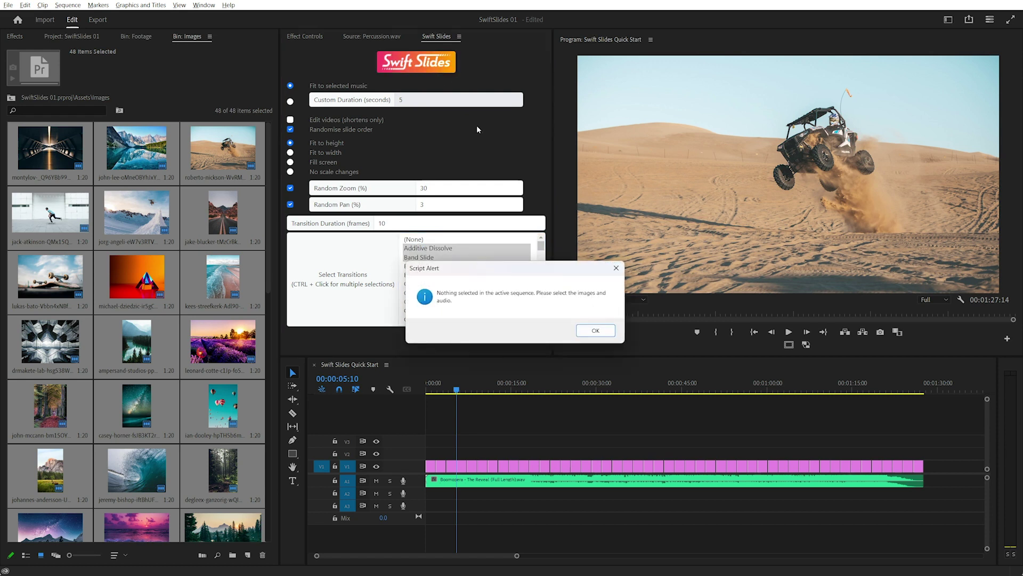
click(594, 330)
drag(946, 435, 406, 525)
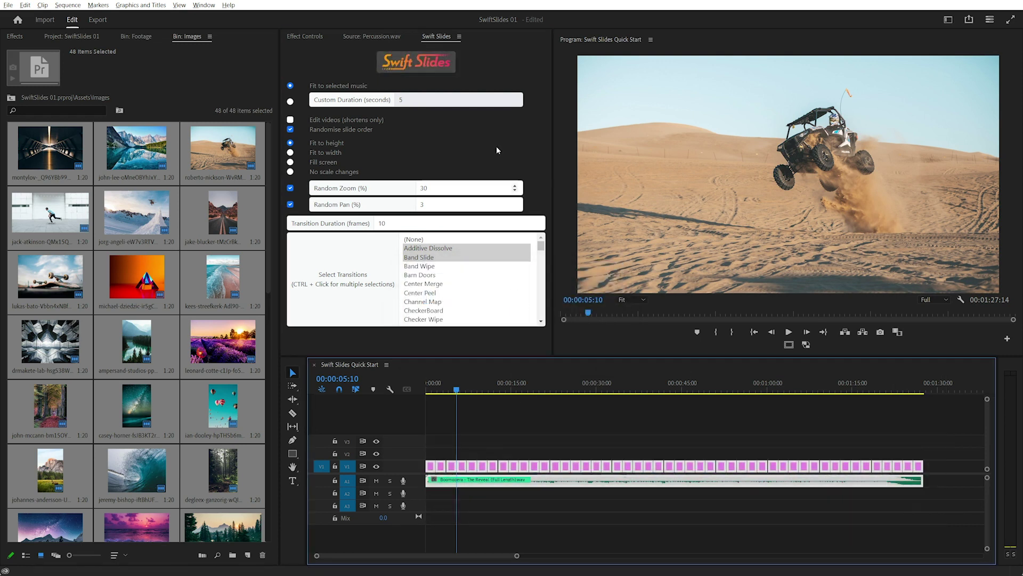
click(414, 64)
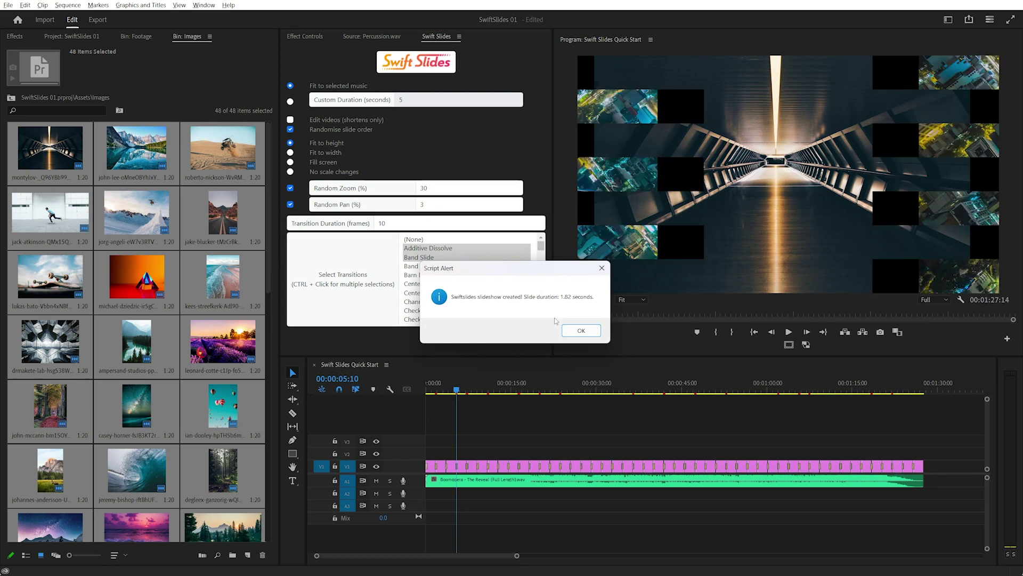
click(581, 330)
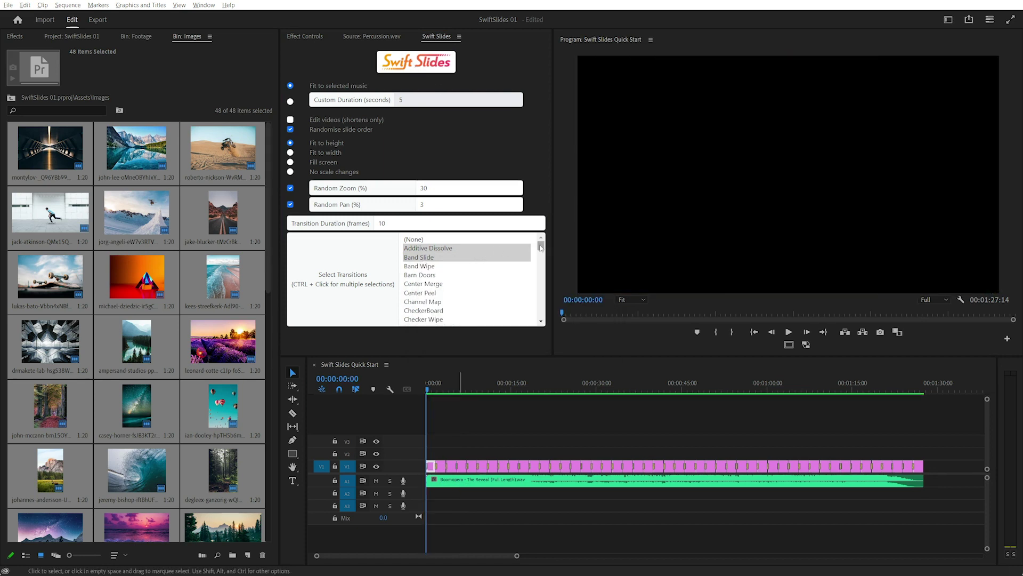
Play the rebuilt slideshow to check the Band Slide transitions, then reselect all slides and music
drag(540, 246, 536, 324)
scroll(469, 277, up, 10)
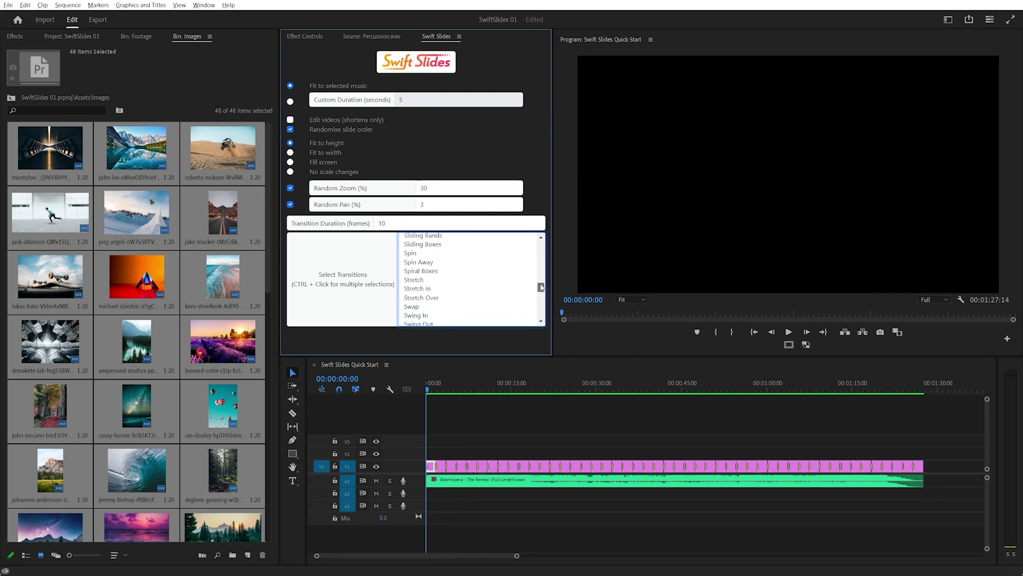
click(487, 416)
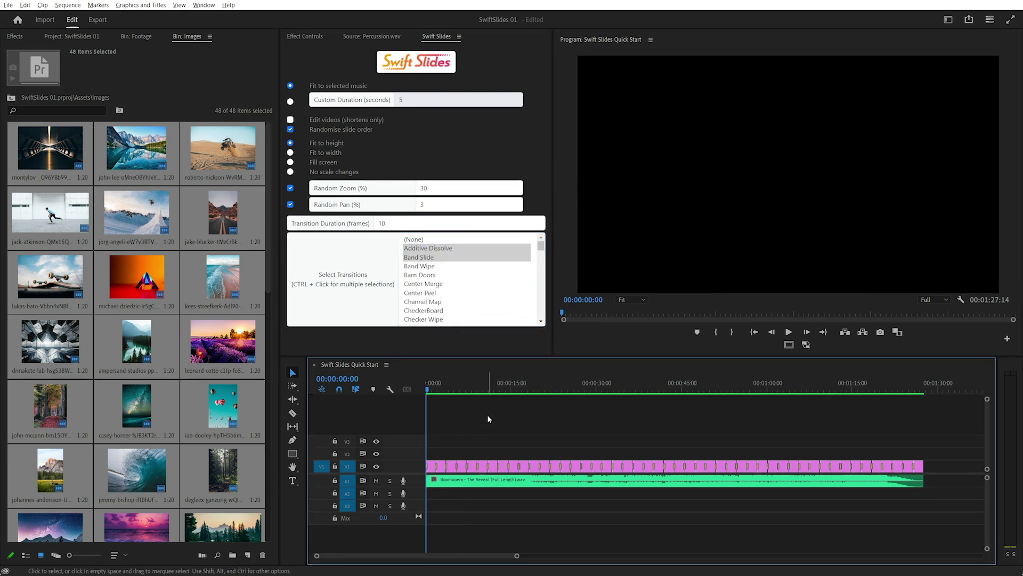
key(space)
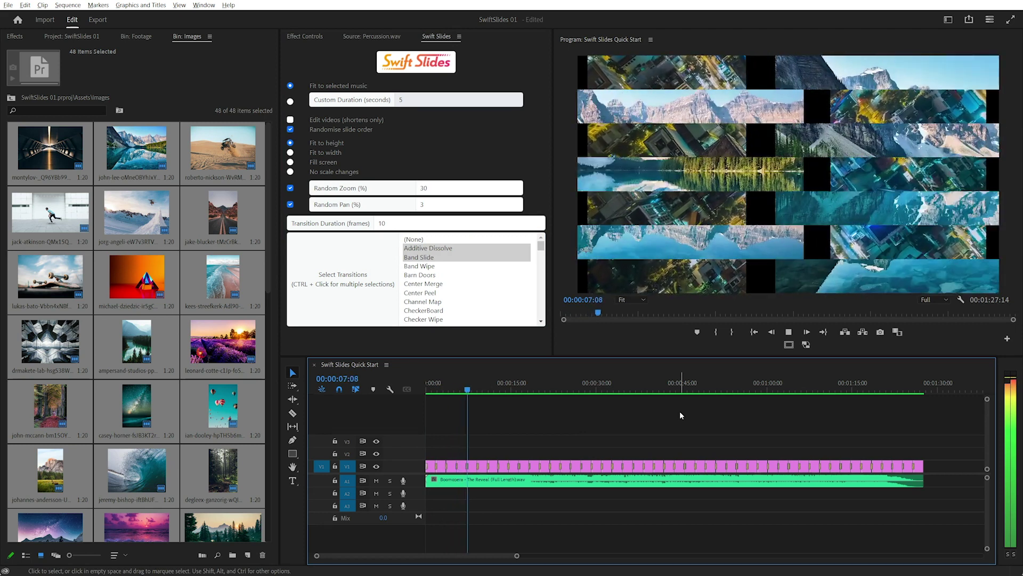
key(space)
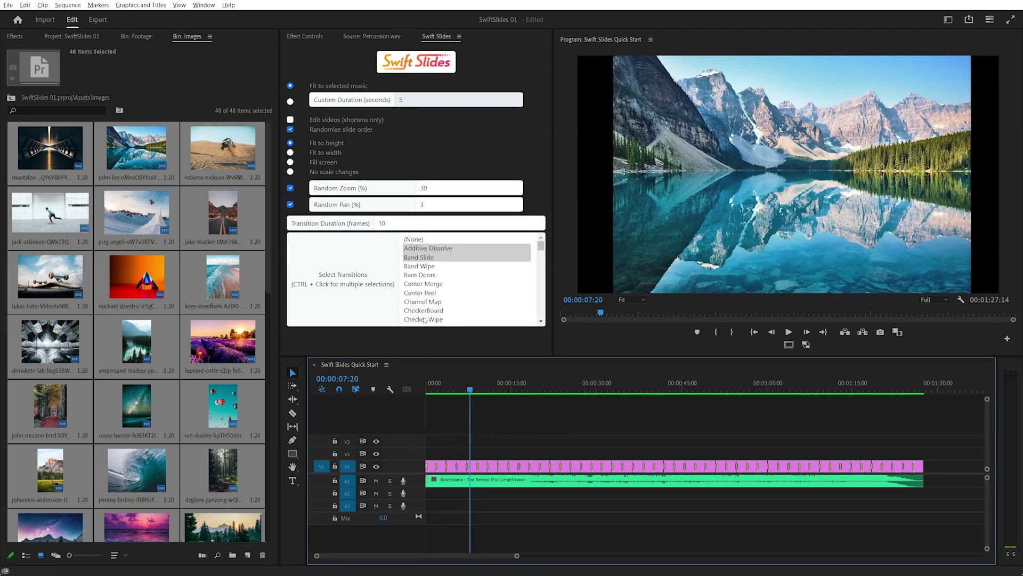
drag(930, 436, 424, 515)
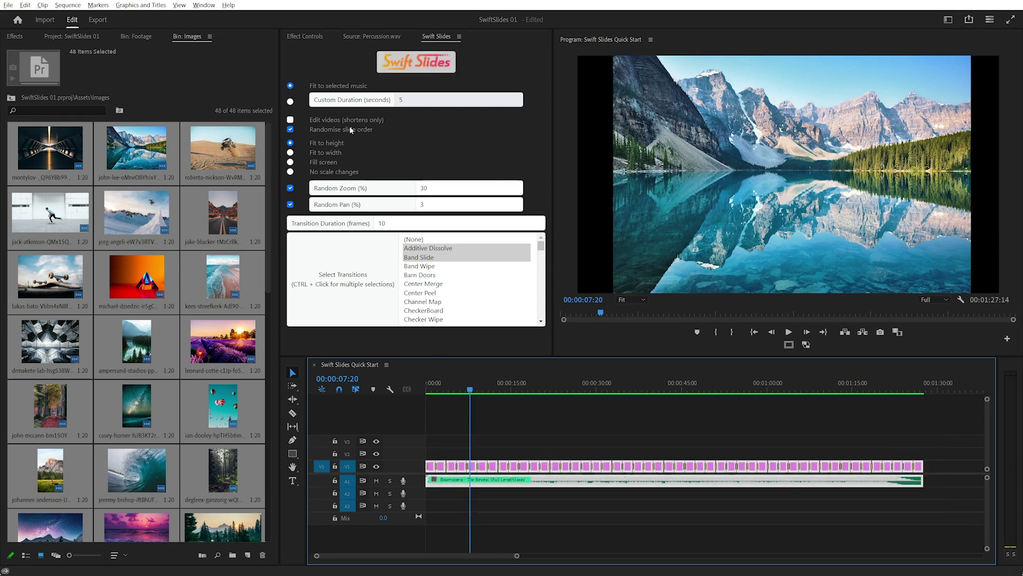
Regenerate the slideshow with a fresh shuffle and play it back from the start
click(416, 61)
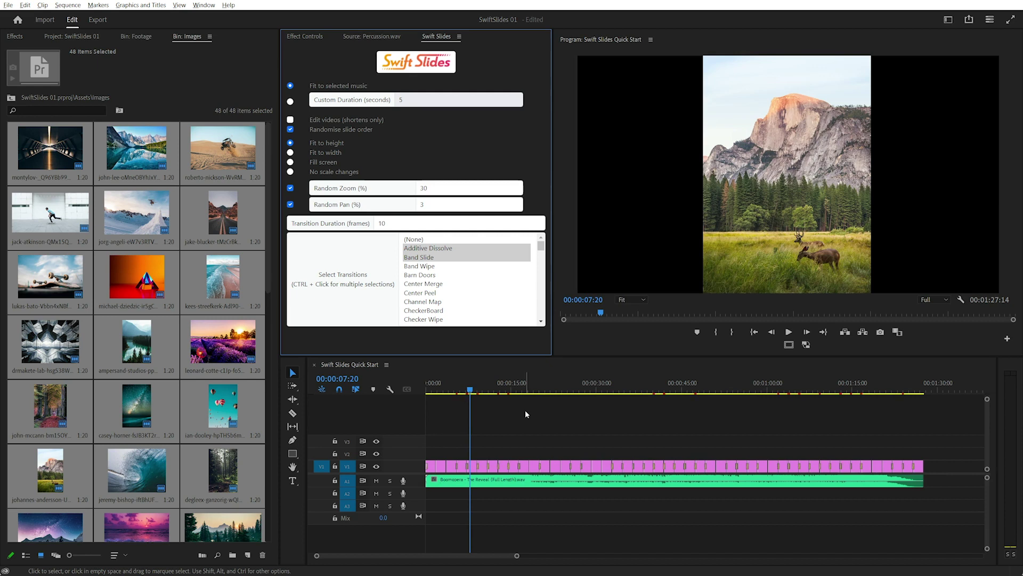
click(581, 331)
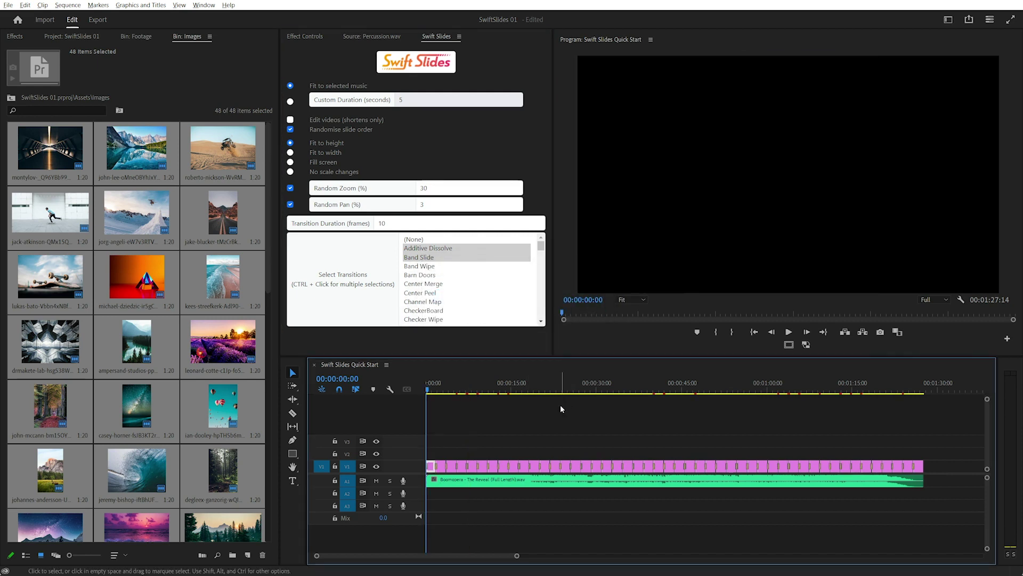
key(space)
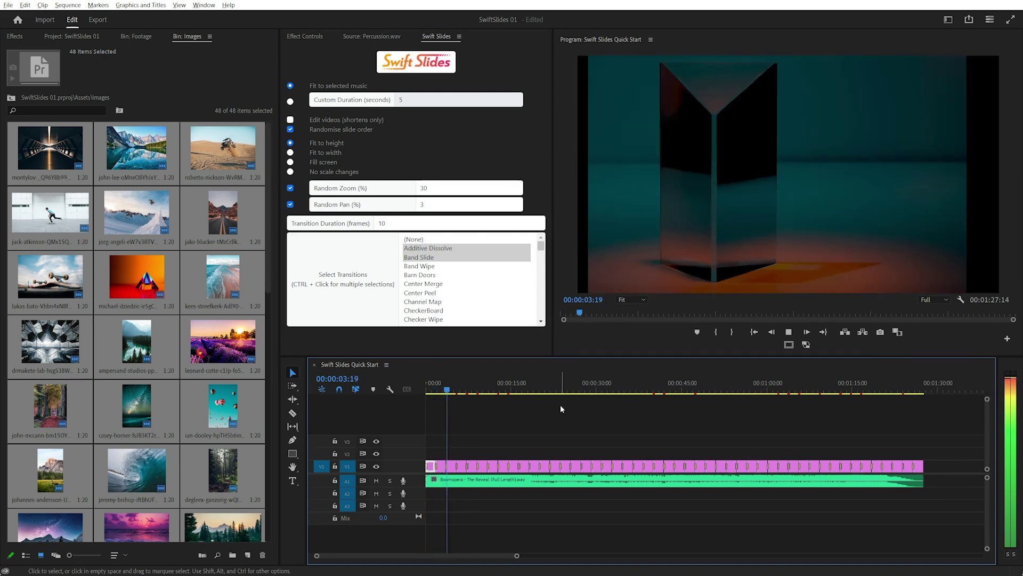
key(space)
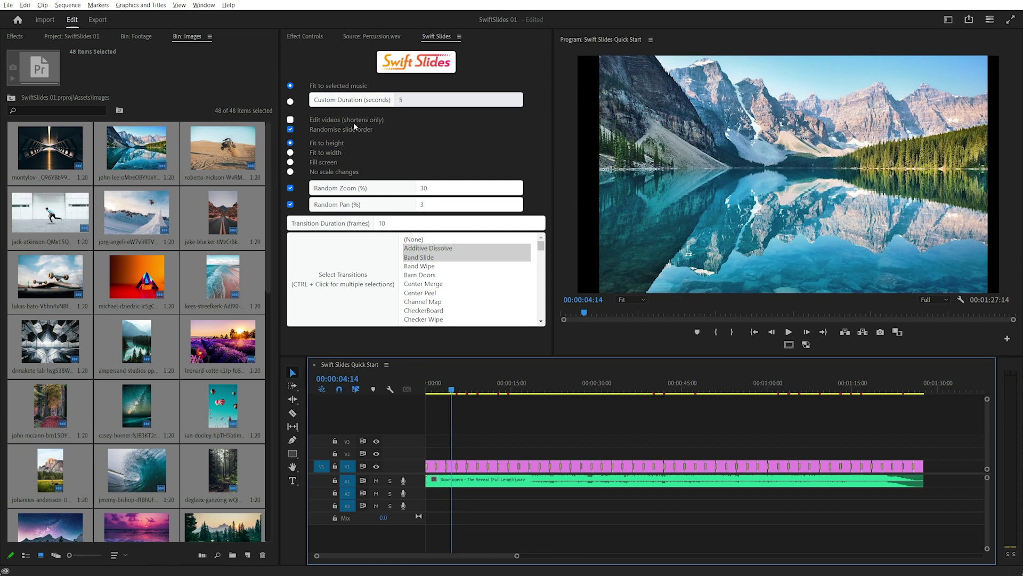
Delete the image slides from V1, with the Footage bin shown
click(127, 38)
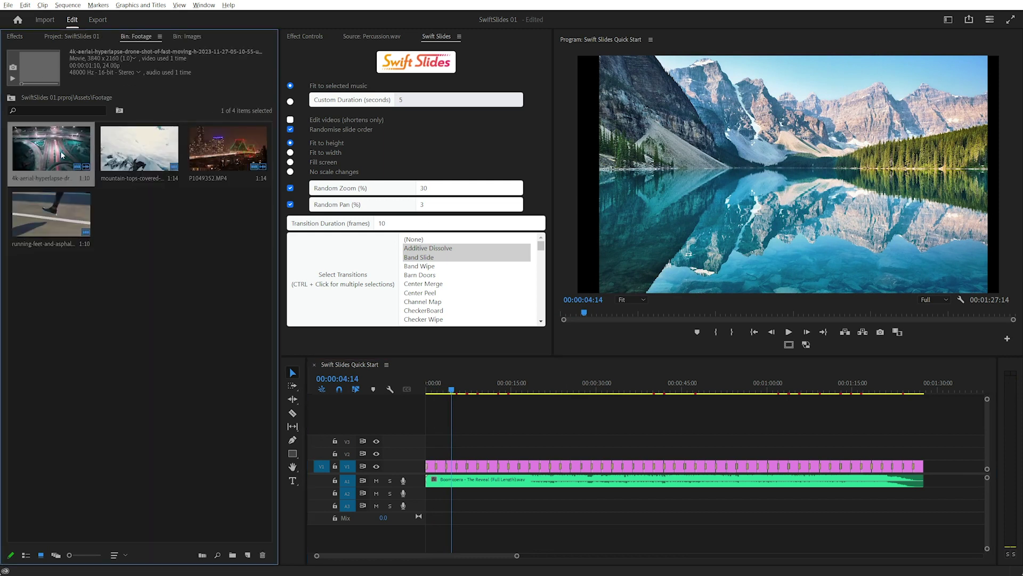
drag(693, 457, 434, 451)
key(Delete)
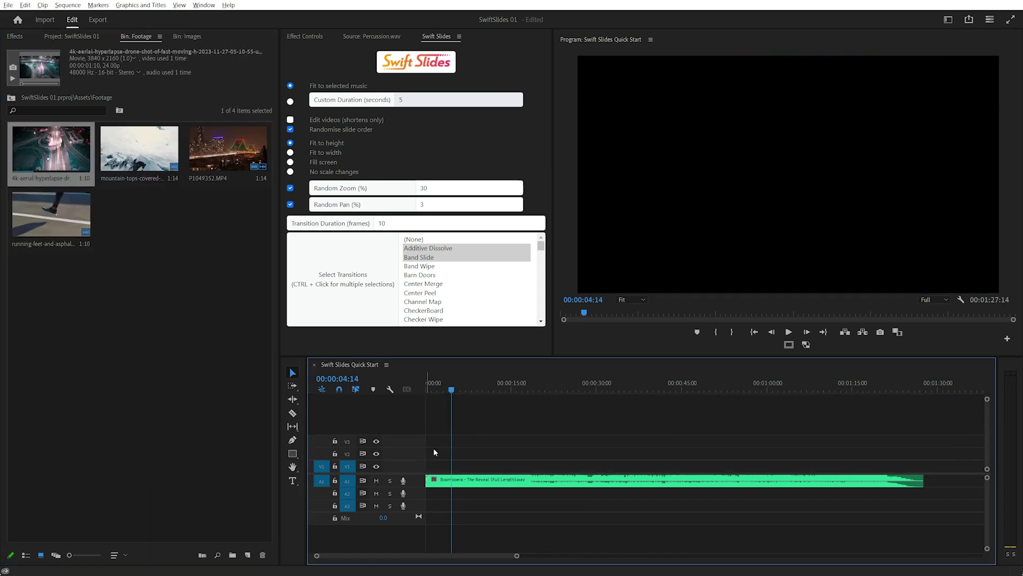
Place the four Footage bin clips on V1 and A1 starting at 0:00
click(64, 163)
key(ctrl+a)
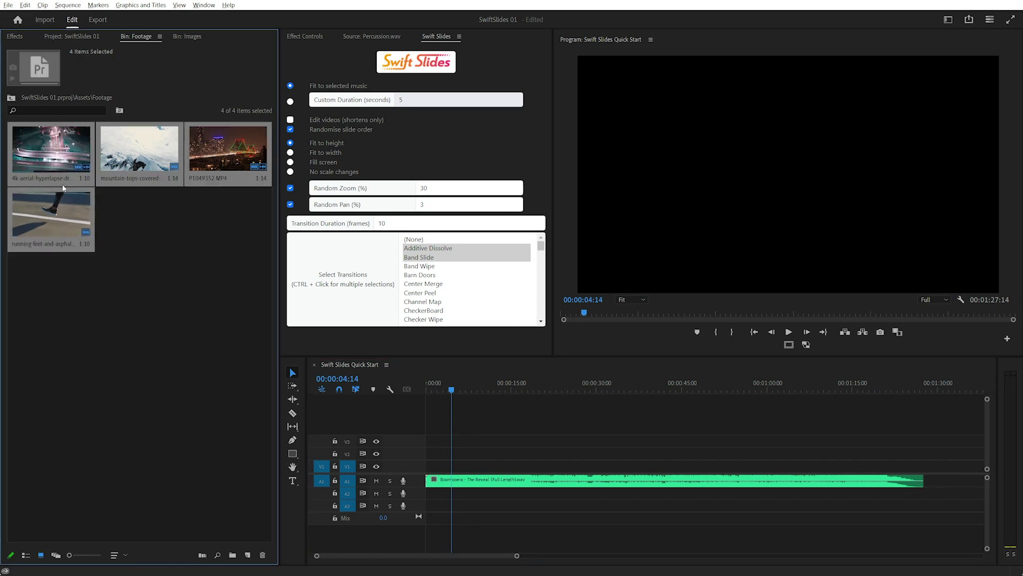
drag(54, 167, 531, 506)
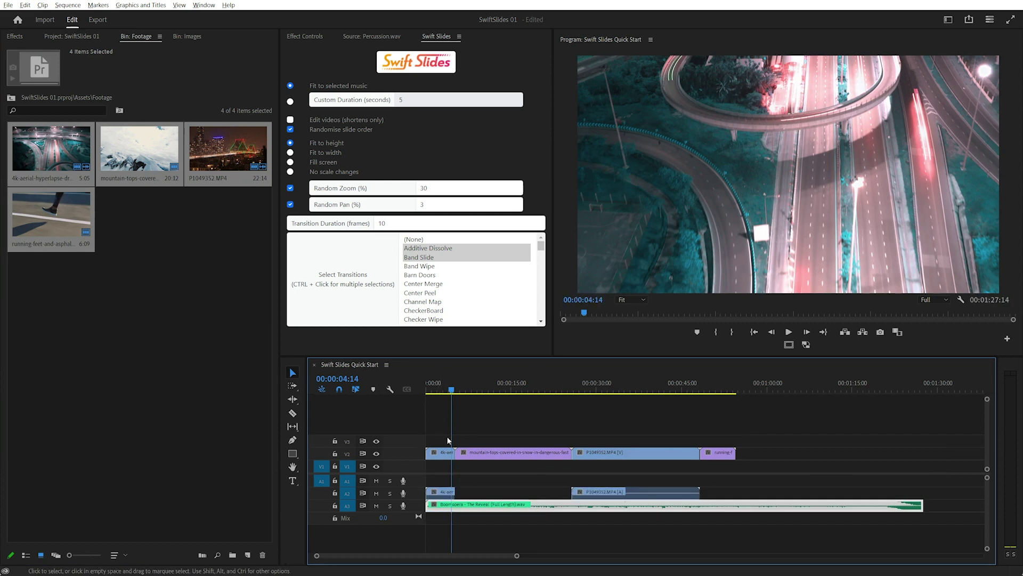
drag(439, 424, 736, 494)
key(Delete)
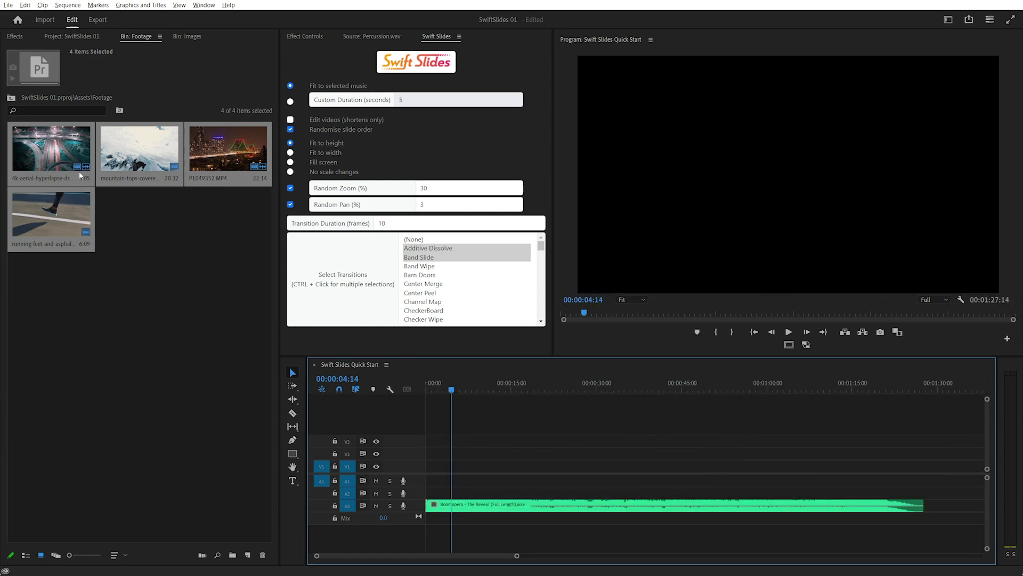
drag(78, 171, 513, 440)
Move the music clip up to A2 and select the footage clips on V1 and A1
click(474, 505)
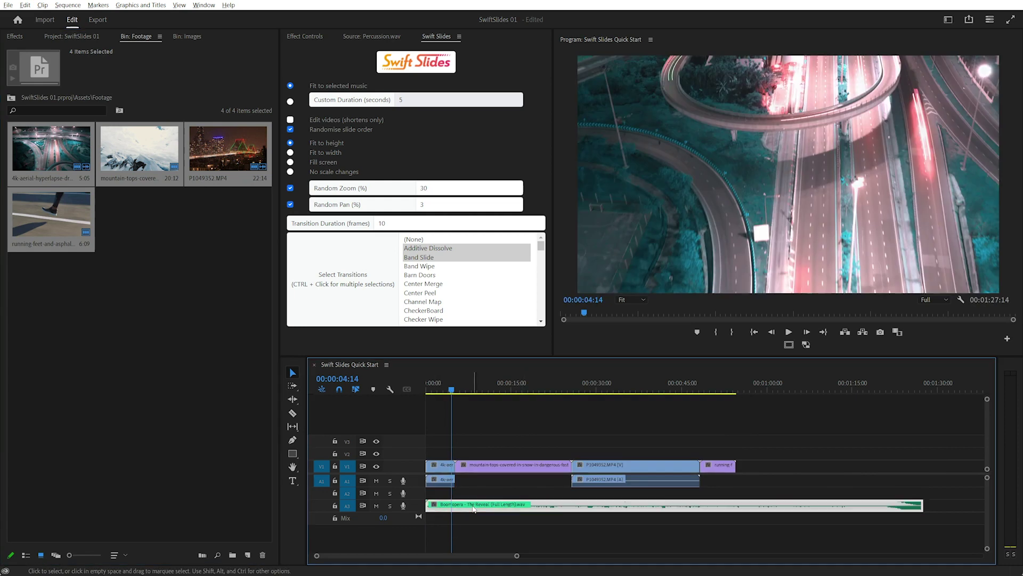
key(alt+Up)
click(501, 421)
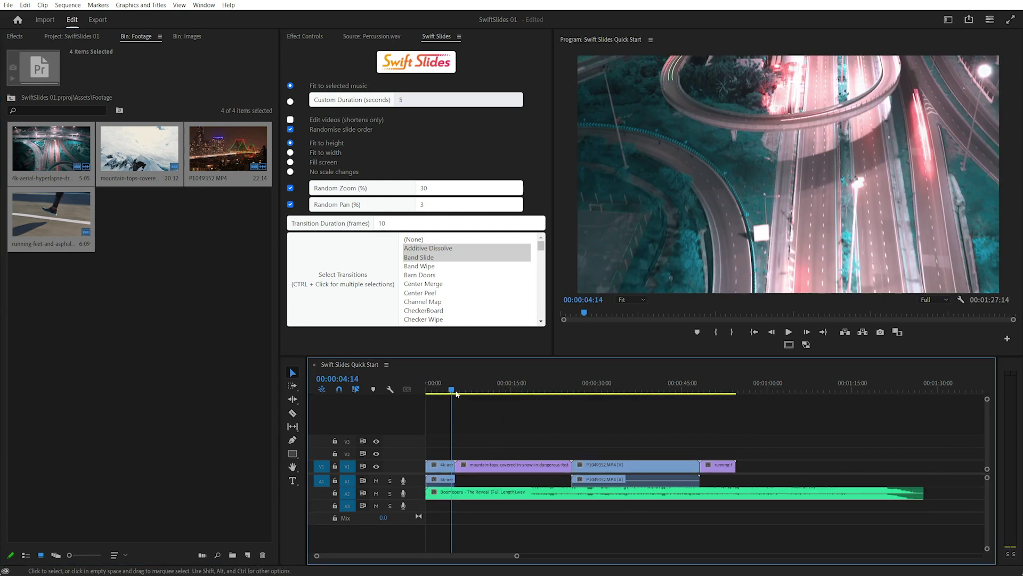
mouse_move(612, 422)
mouse_down()
mouse_move(696, 479)
mouse_move(638, 469)
mouse_move(703, 464)
mouse_move(754, 424)
mouse_up()
Place the first nine Images-bin photos on V1 at 00:00:19:08, then select all clips
click(536, 390)
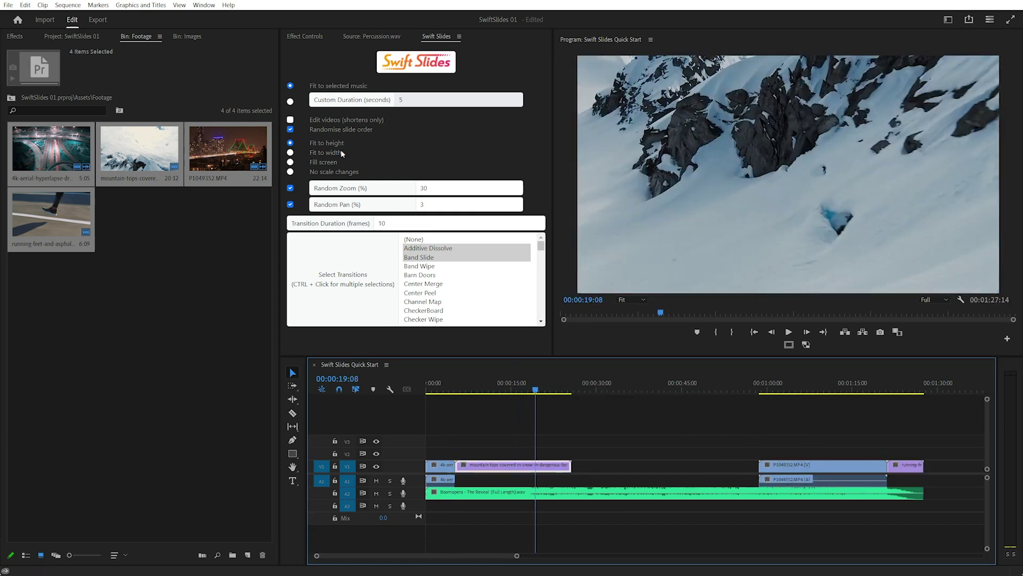
click(184, 35)
click(50, 149)
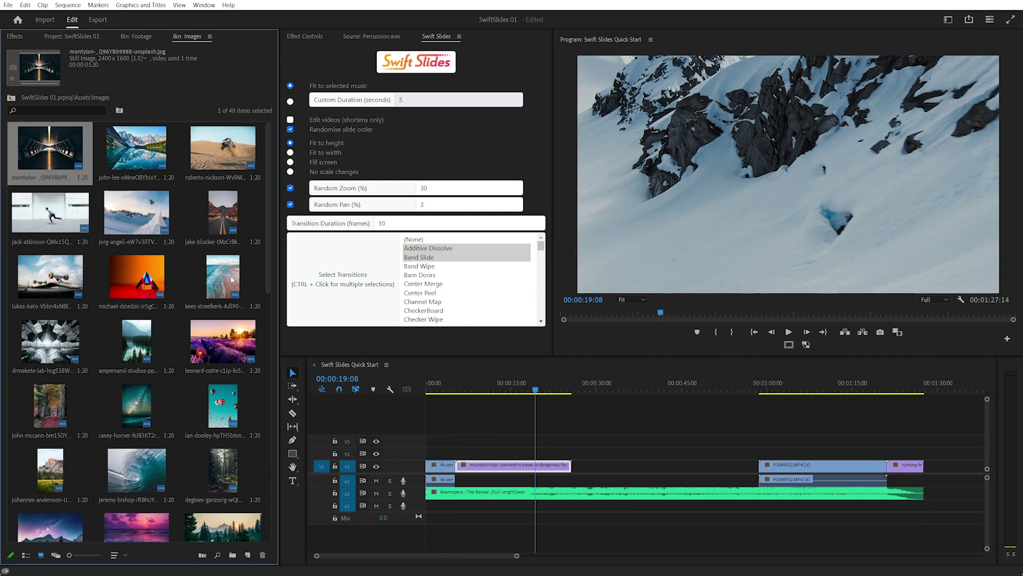
shift+click(223, 276)
drag(72, 165, 586, 465)
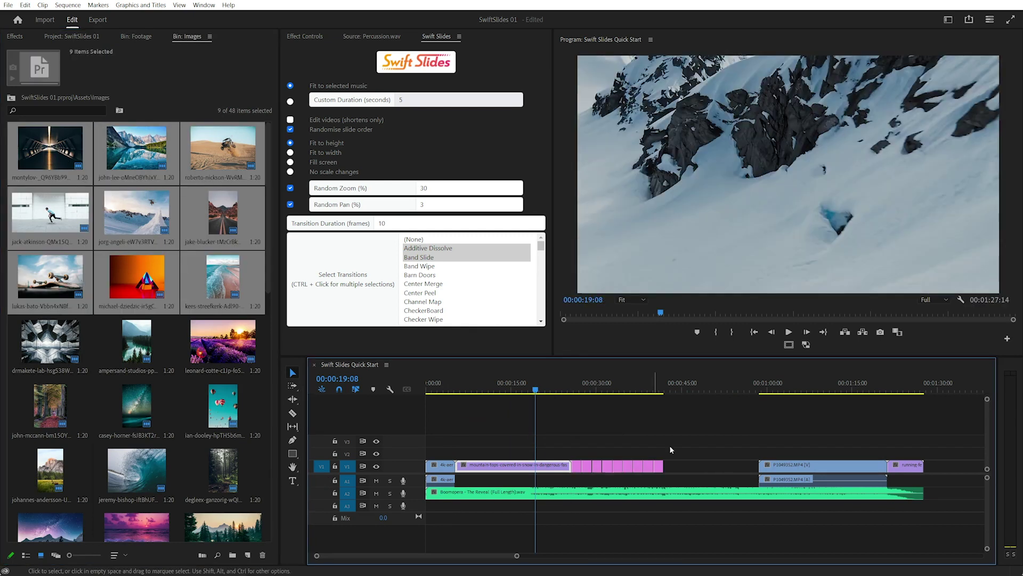
drag(948, 431, 381, 520)
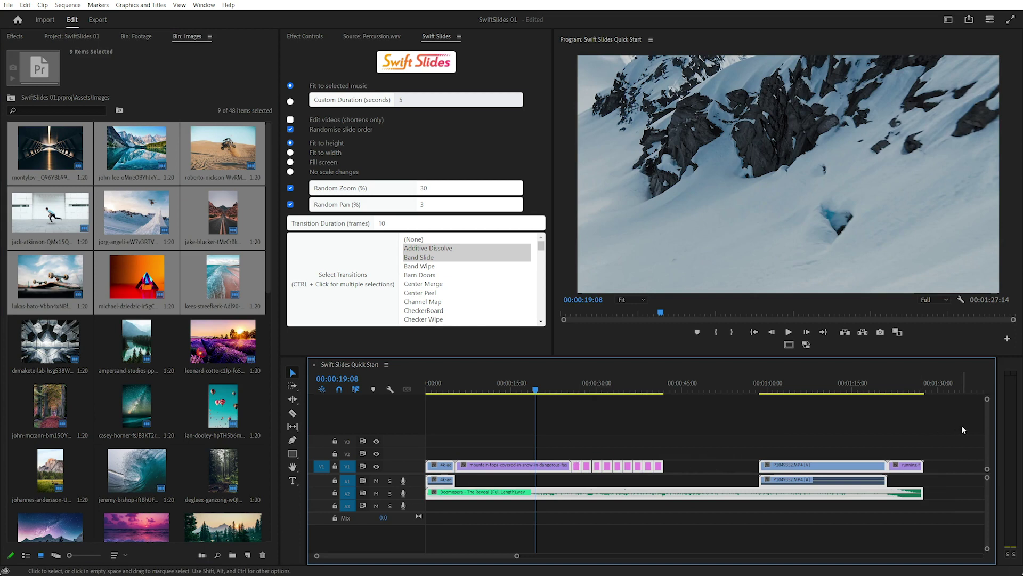
drag(964, 430, 425, 531)
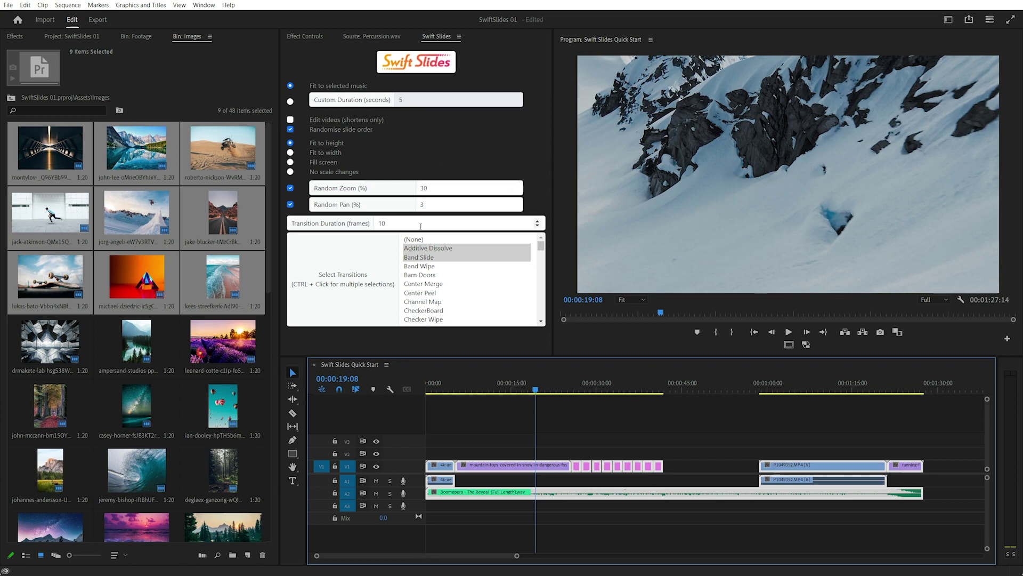
In Swift Slides, set transition duration to 0, choose no transition, and disable random pan
click(382, 223)
key(BackSpace)
click(453, 239)
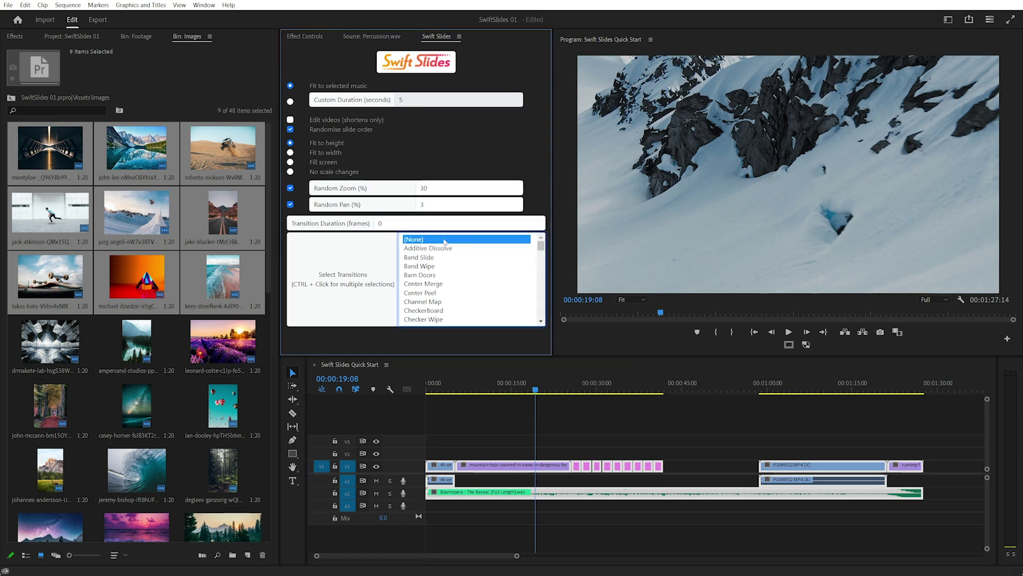
click(290, 204)
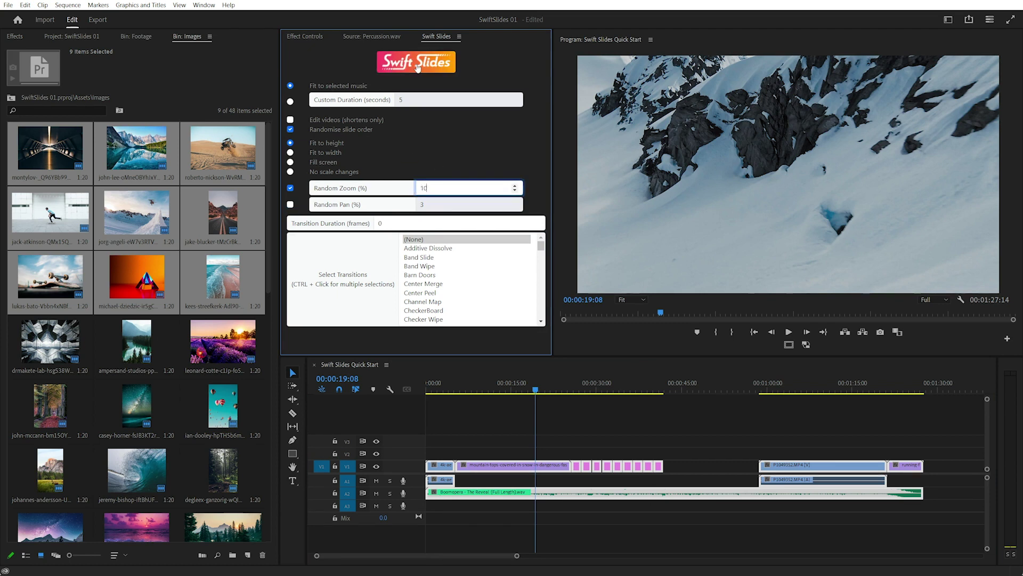
Generate the slideshow and play the sequence from the start
click(417, 65)
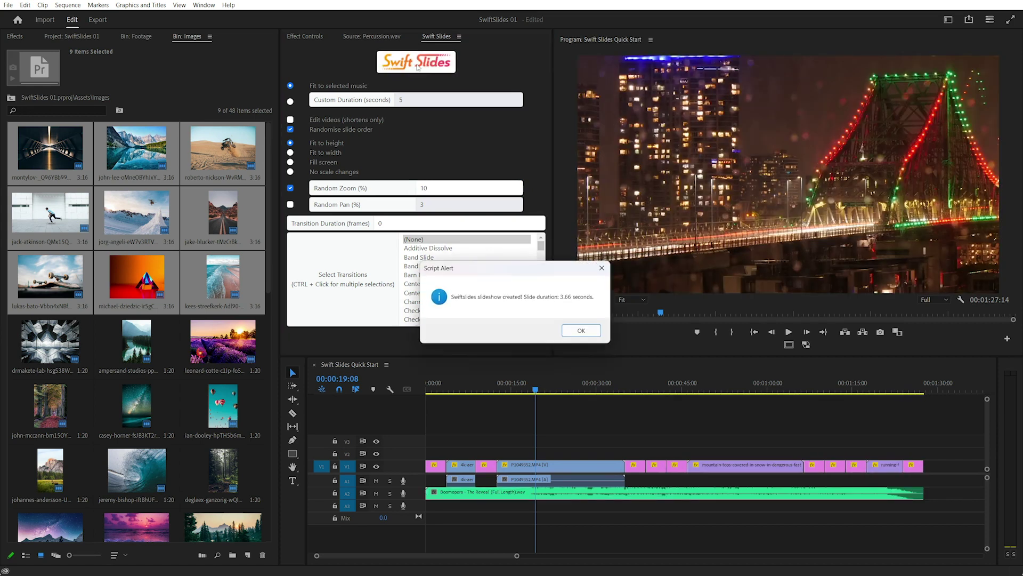
key(Return)
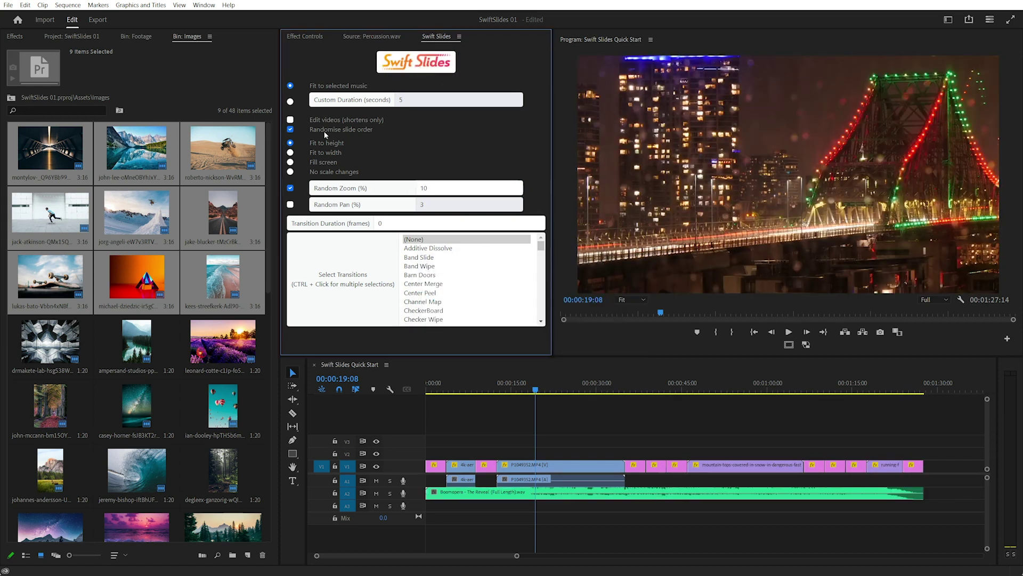
click(656, 425)
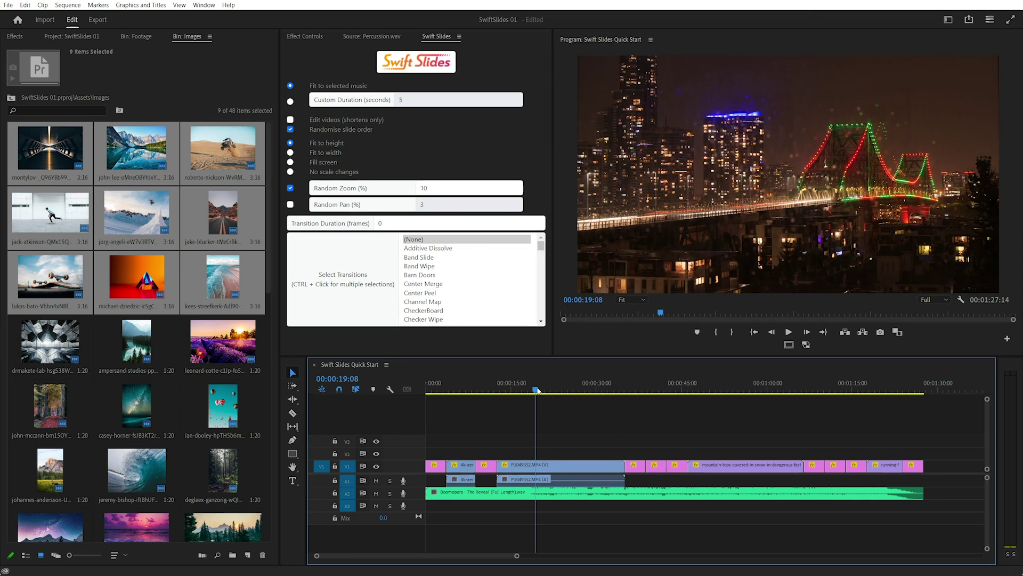
key(Home)
key(space)
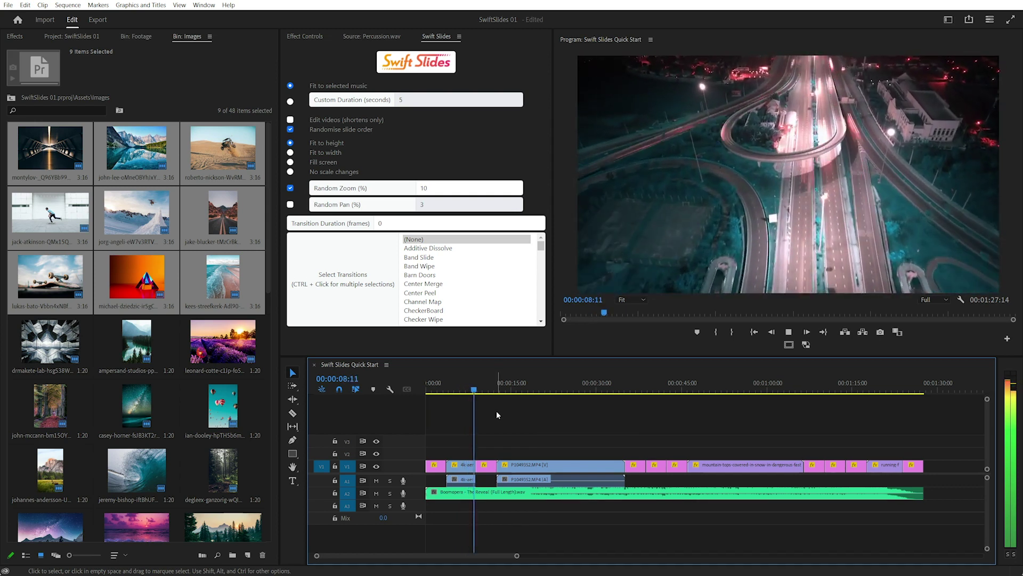
Select the V1/A1 slideshow clips plus the music, and allow video clips to be shortened
key(space)
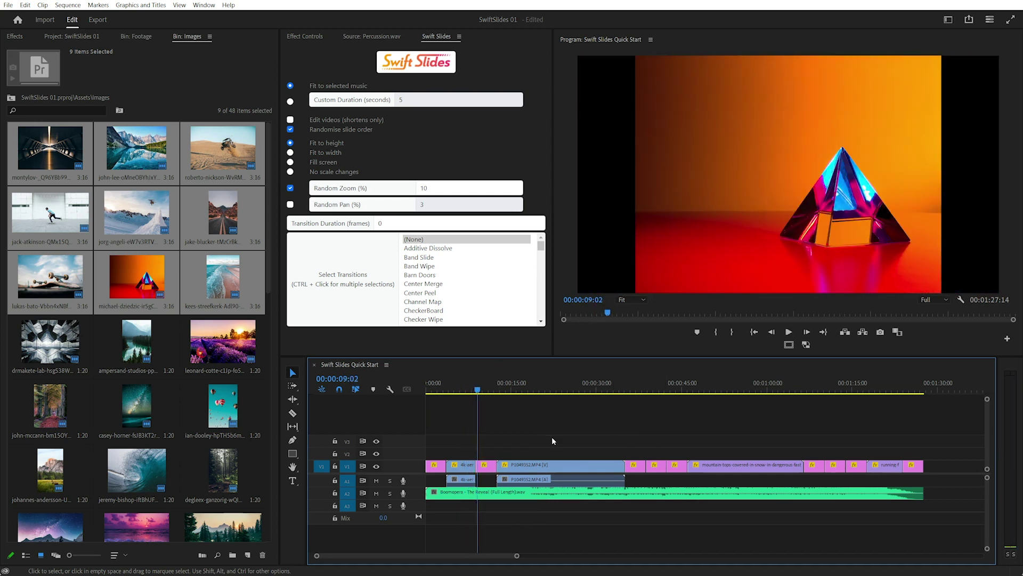
drag(942, 433, 459, 479)
shift+click(800, 492)
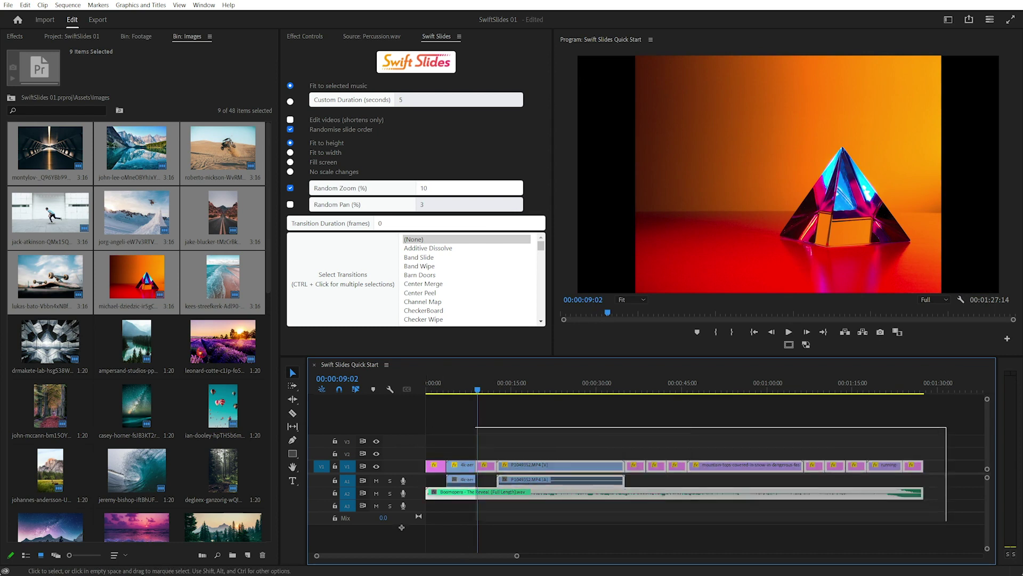
click(291, 120)
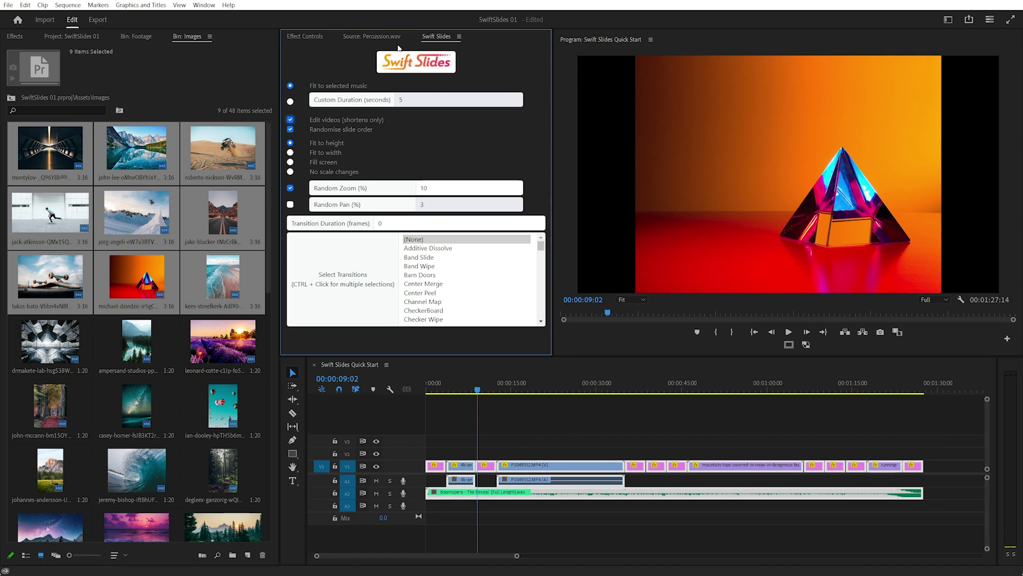
Rebuild the slideshow into equal 6.92-second slides and play it from 00:00:12:05
click(425, 64)
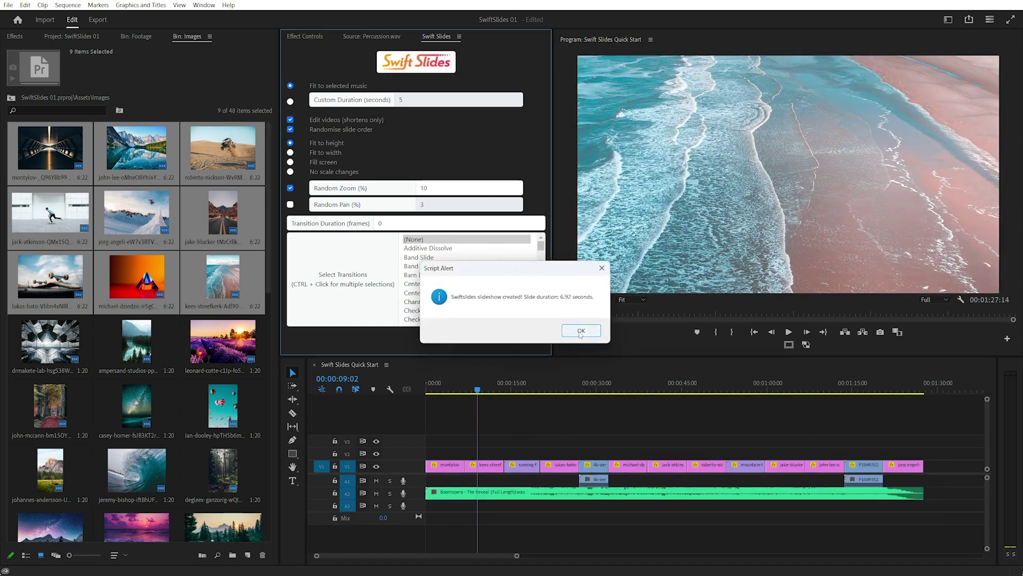
click(581, 331)
click(591, 384)
click(596, 465)
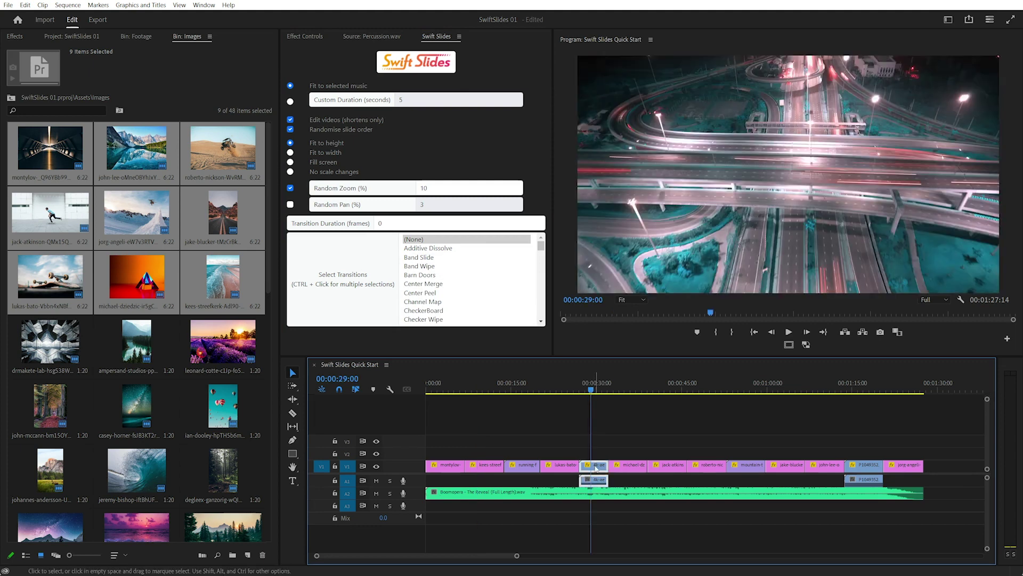
click(518, 386)
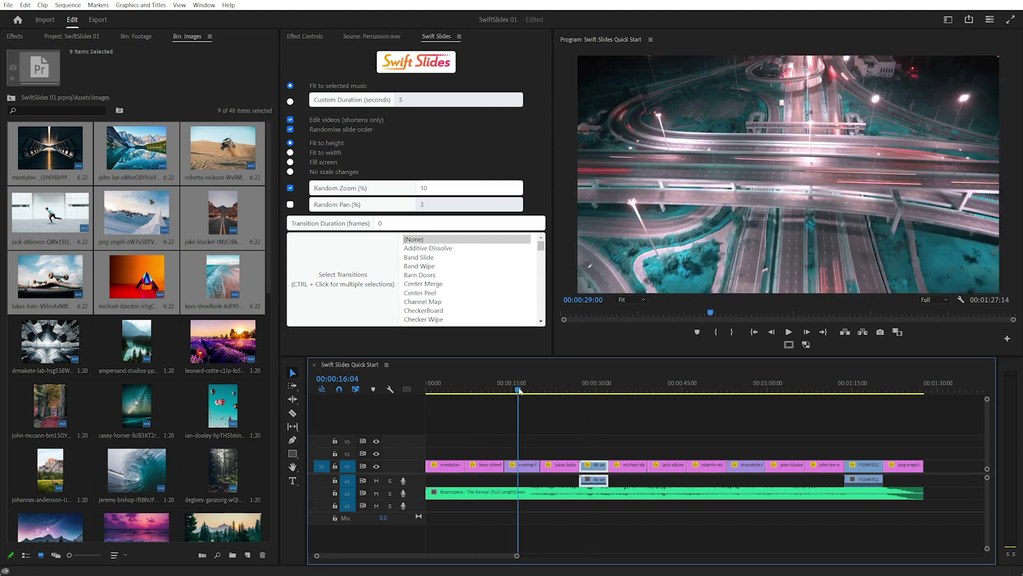
mouse_move(508, 383)
mouse_down()
mouse_move(428, 392)
mouse_move(496, 394)
mouse_up()
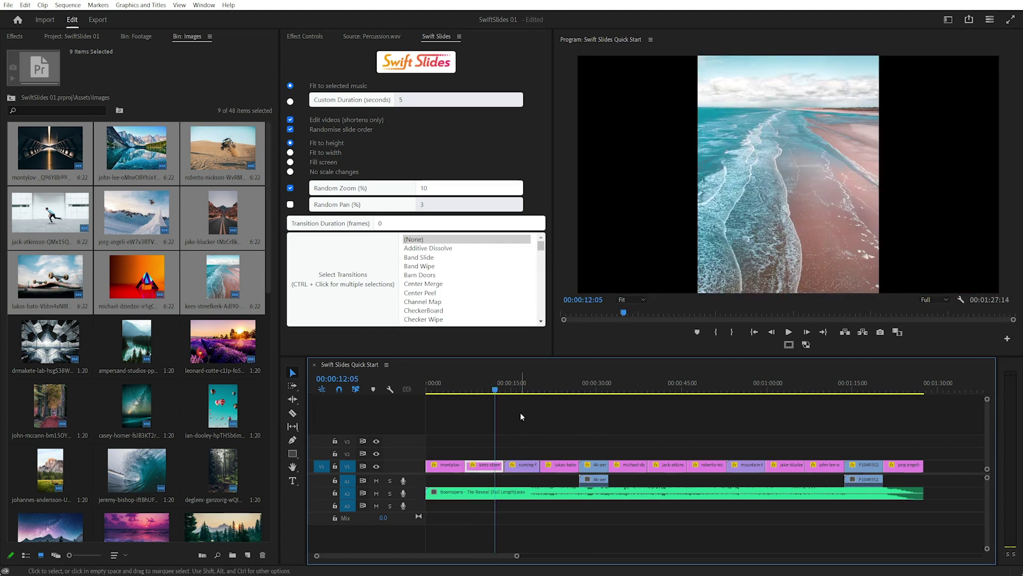
key(space)
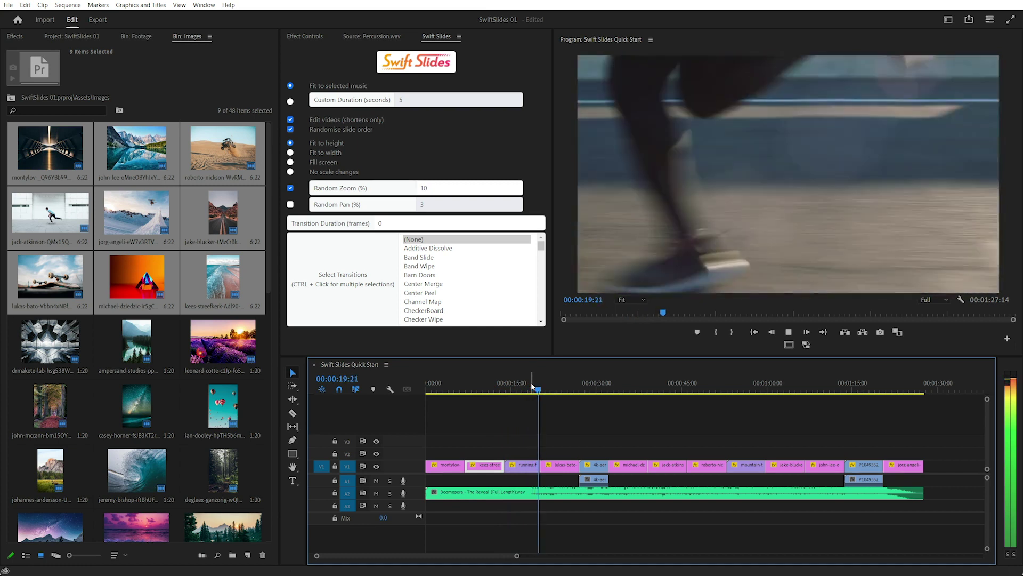
Stop playback, switch slides to Fill screen in original order, and regenerate
key(space)
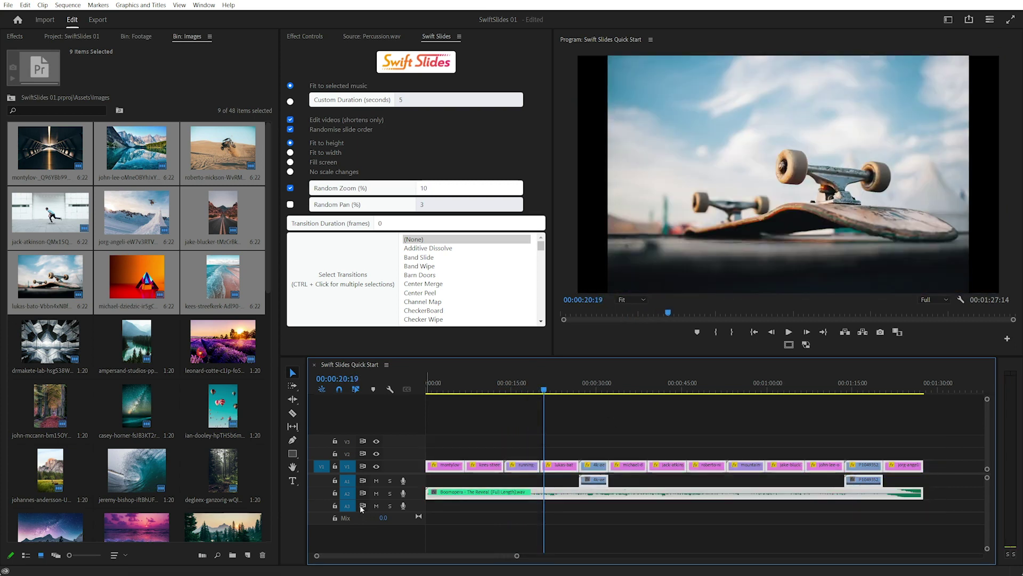
click(319, 162)
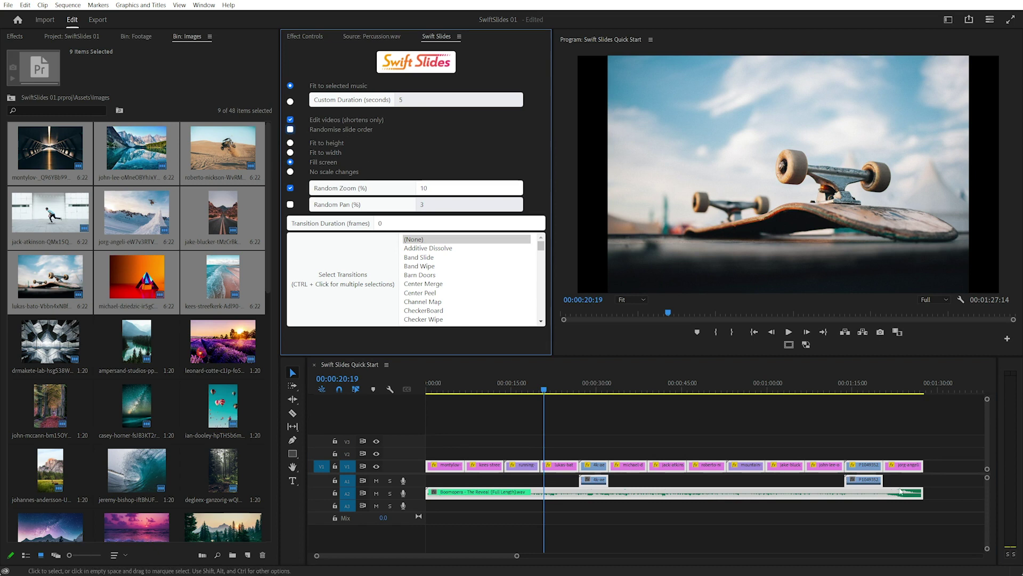
click(408, 67)
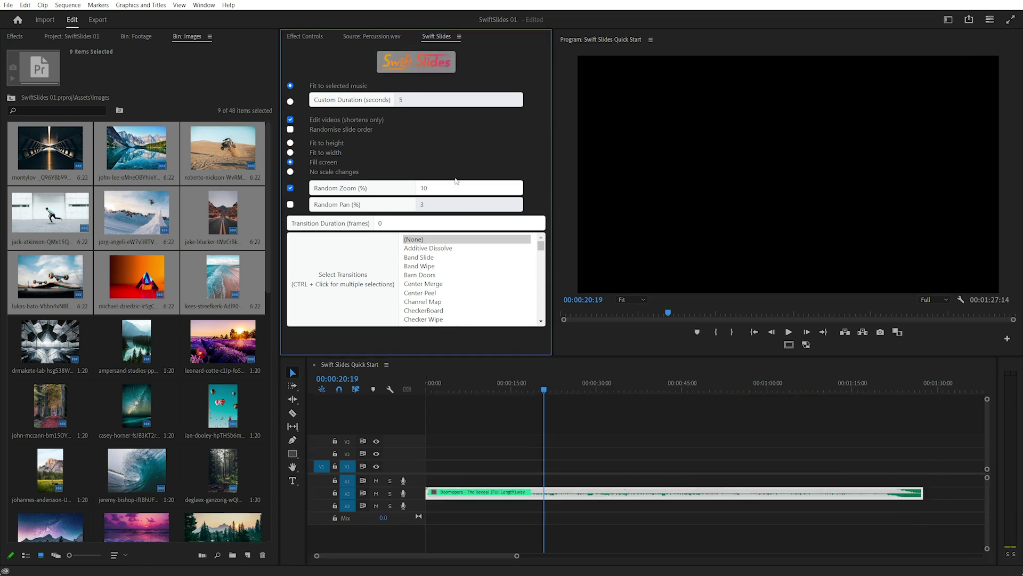